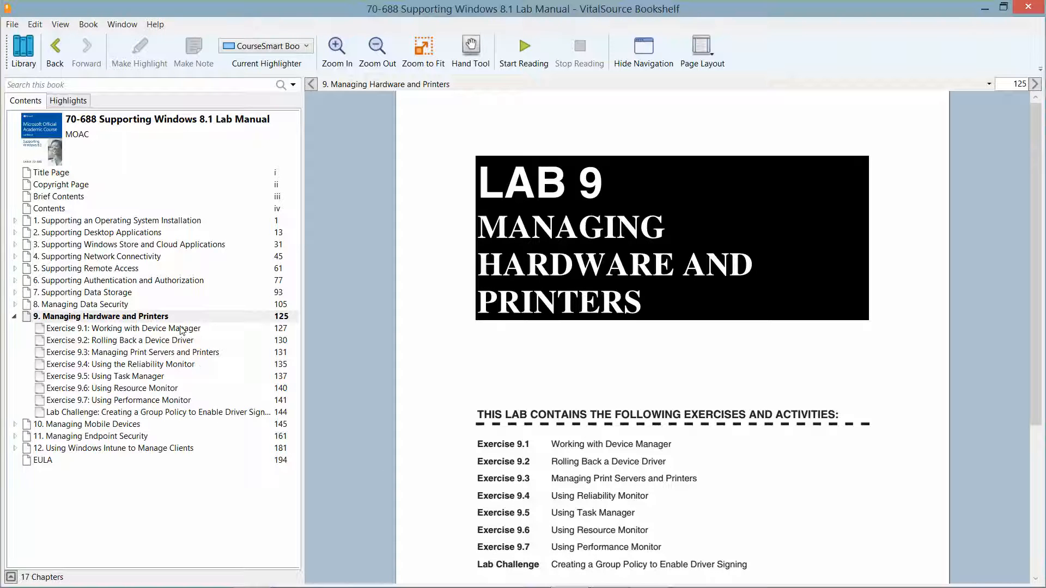
Jump to Exercise 9.1, Working with Device Manager, in Lab 9 of the lab manual
{"action": "left_click", "coordinate": [181, 329]}
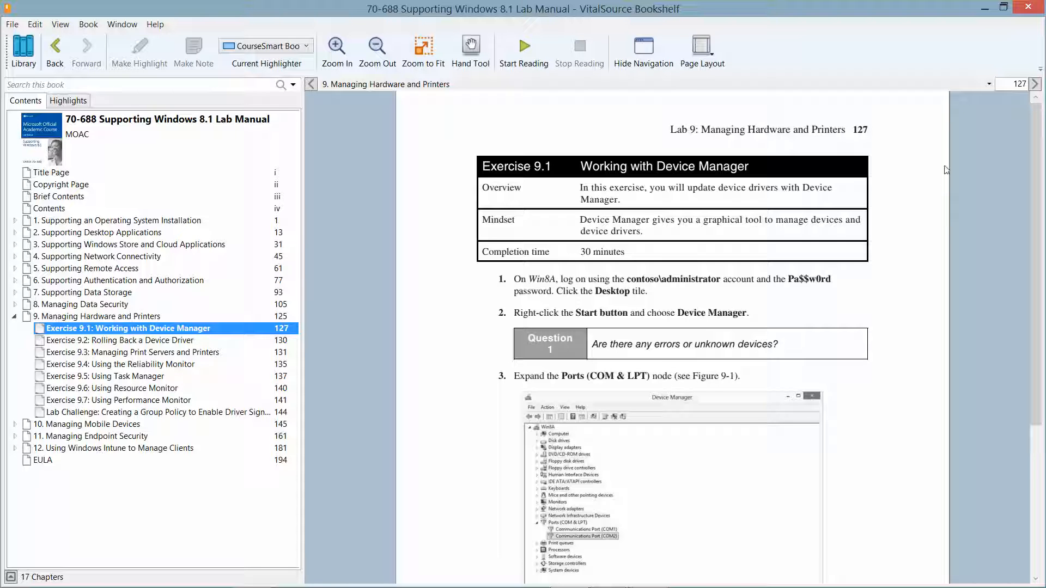
Minimize Bookshelf, switch to the Win8A VM, and launch Device Manager from the Start right-click menu
{"action": "left_click", "coordinate": [984, 9]}
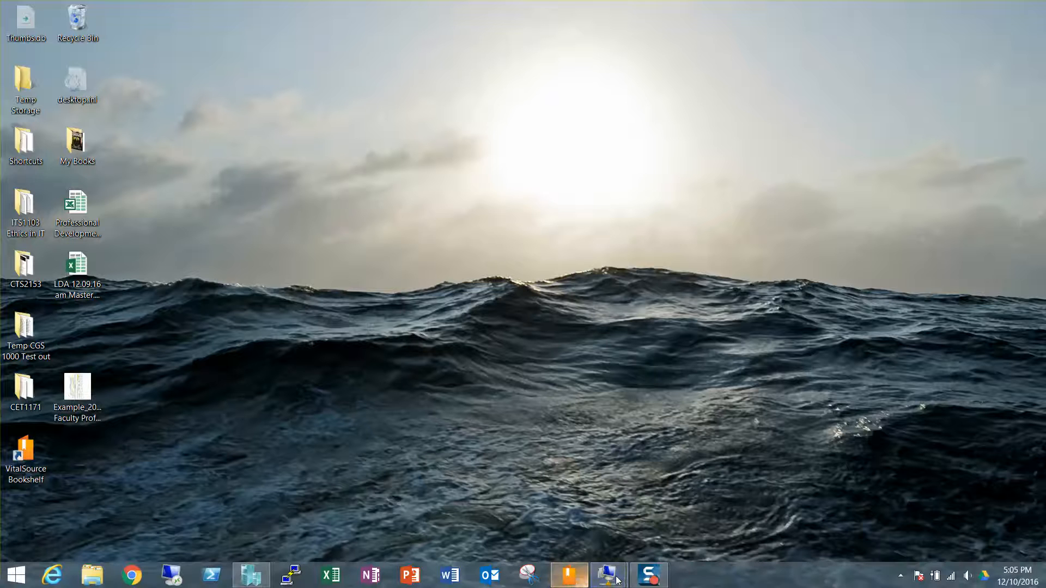
{"action": "mouse_move", "coordinate": [608, 575]}
{"action": "left_click", "coordinate": [645, 524]}
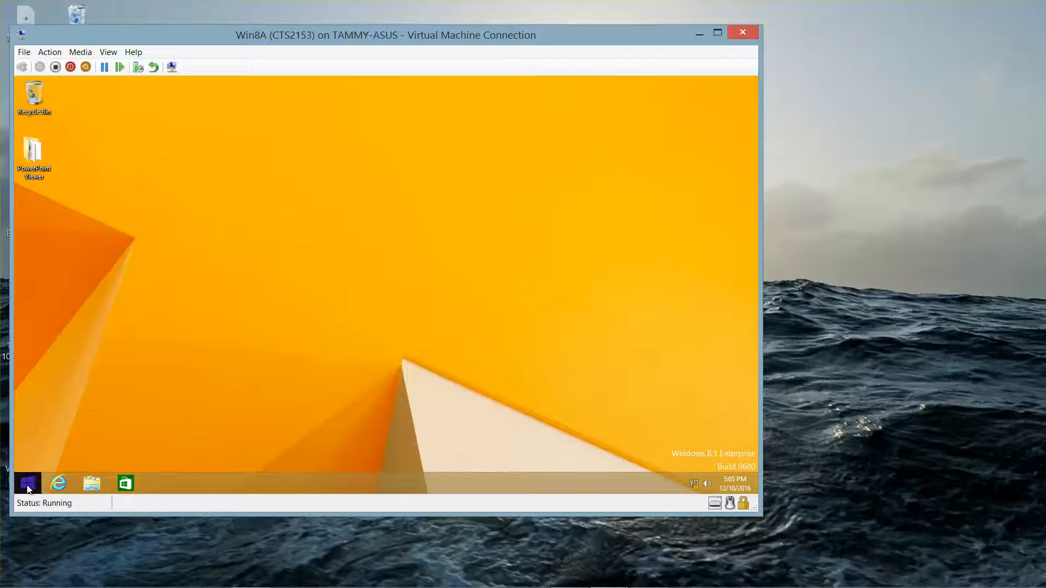
{"action": "right_click", "coordinate": [29, 489]}
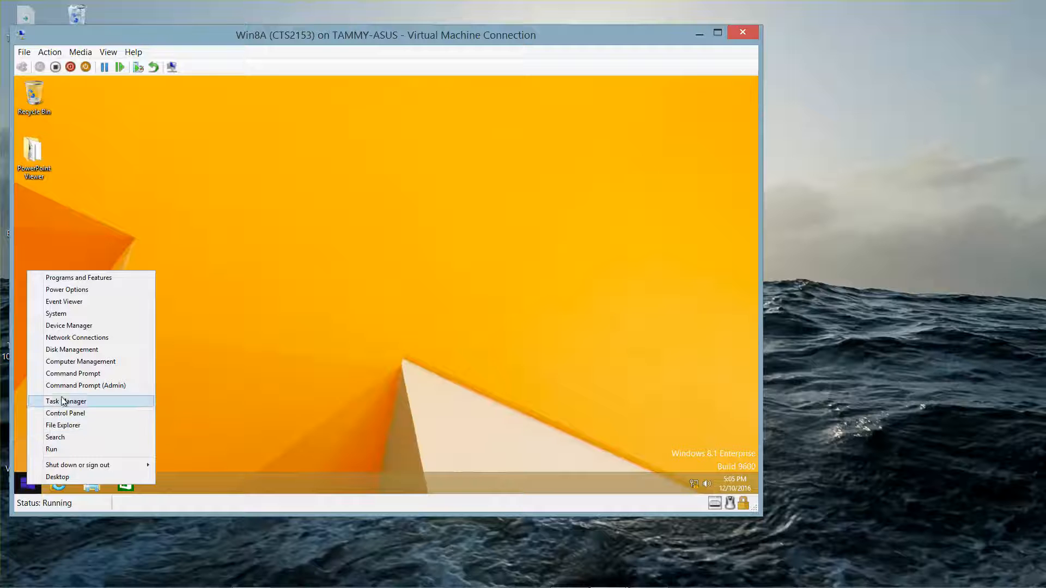
{"action": "left_click", "coordinate": [76, 326]}
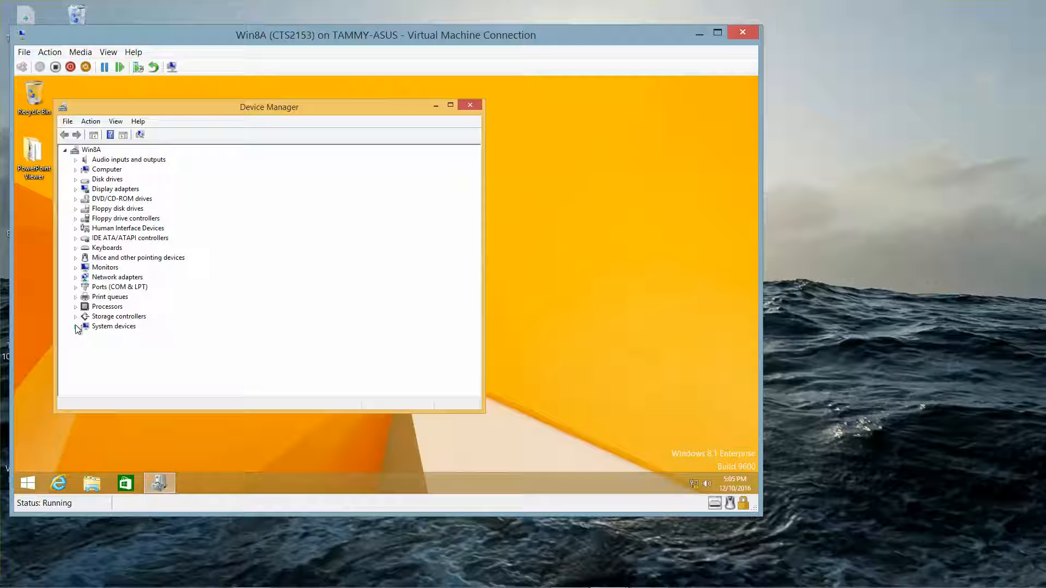
Expand Ports (COM & LPT) and disable Communications Port (COM2), confirming with Yes
{"action": "left_click", "coordinate": [75, 287]}
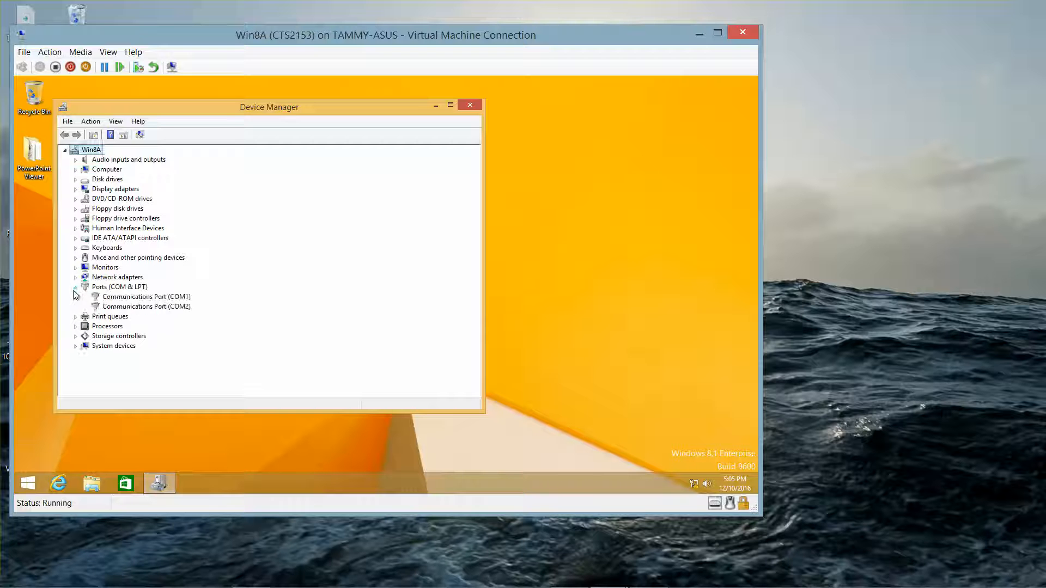
{"action": "right_click", "coordinate": [149, 309]}
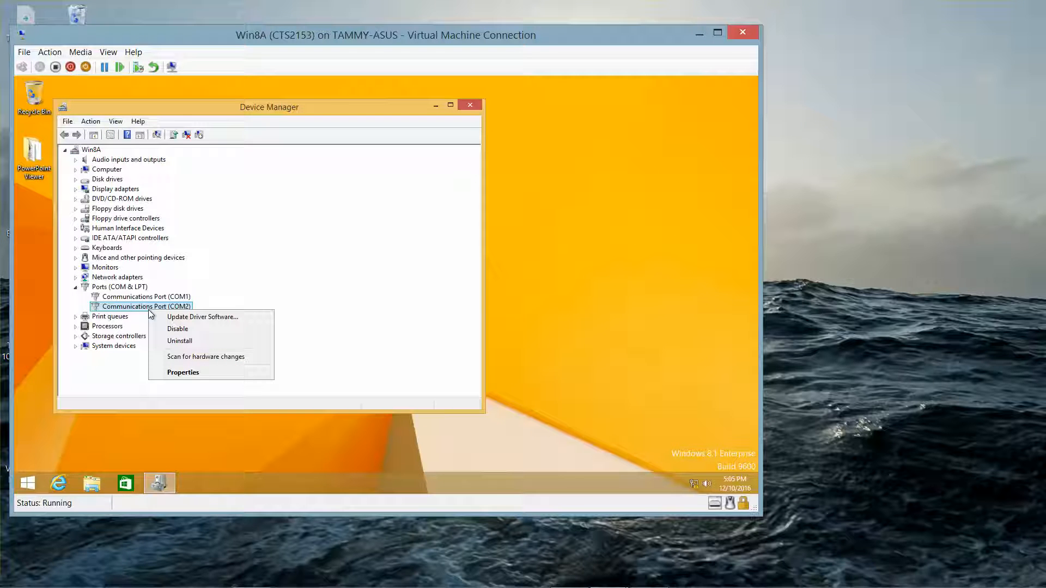
{"action": "left_click", "coordinate": [186, 332]}
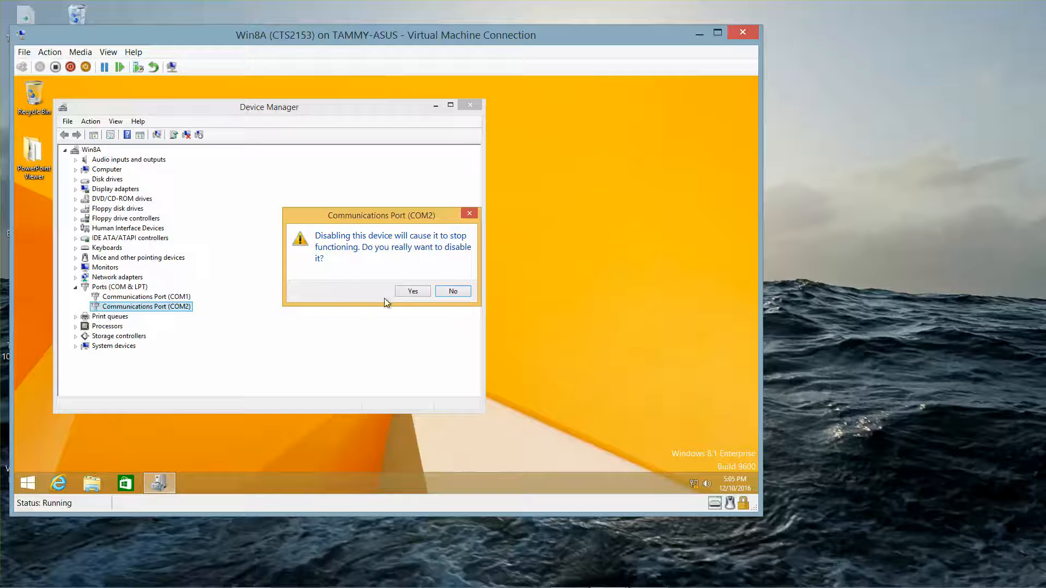
{"action": "left_click", "coordinate": [411, 292]}
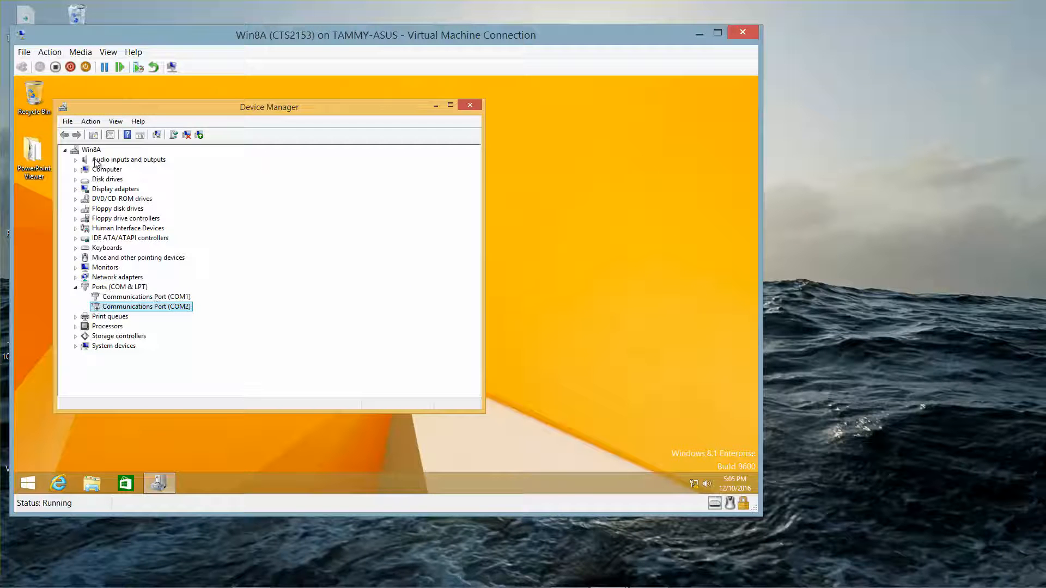
Re-enable the disabled COM2 port from its right-click menu
{"action": "left_click", "coordinate": [75, 288]}
{"action": "left_click", "coordinate": [77, 288]}
{"action": "left_click", "coordinate": [134, 308]}
{"action": "right_click", "coordinate": [137, 308]}
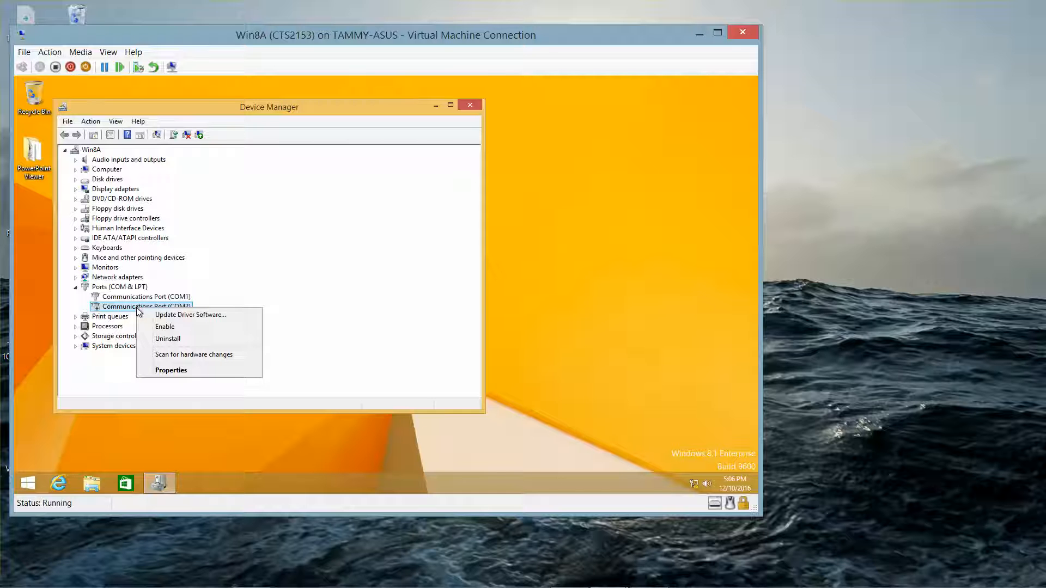
{"action": "left_click", "coordinate": [198, 328]}
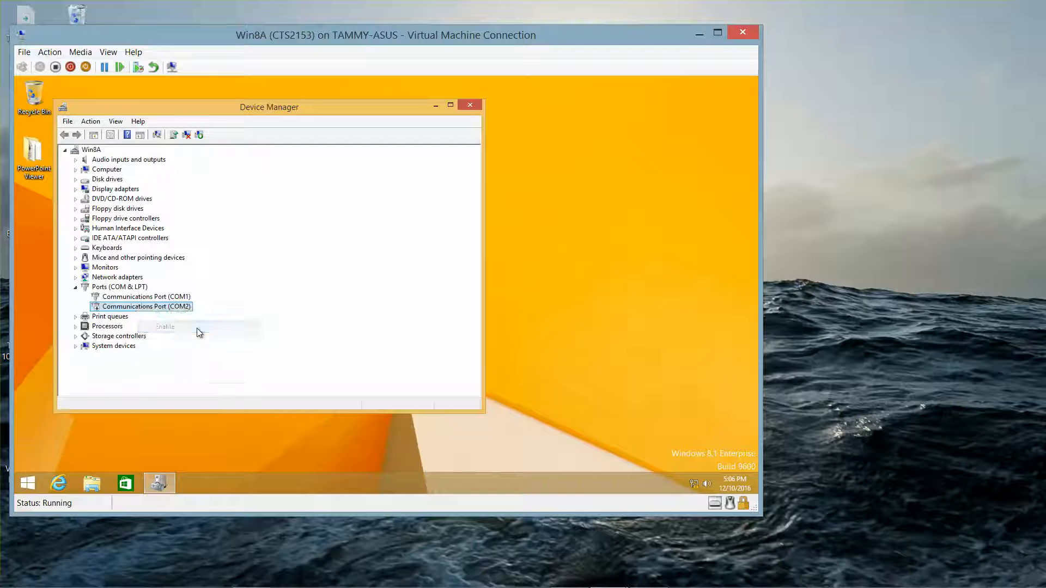
{"action": "right_click", "coordinate": [167, 301]}
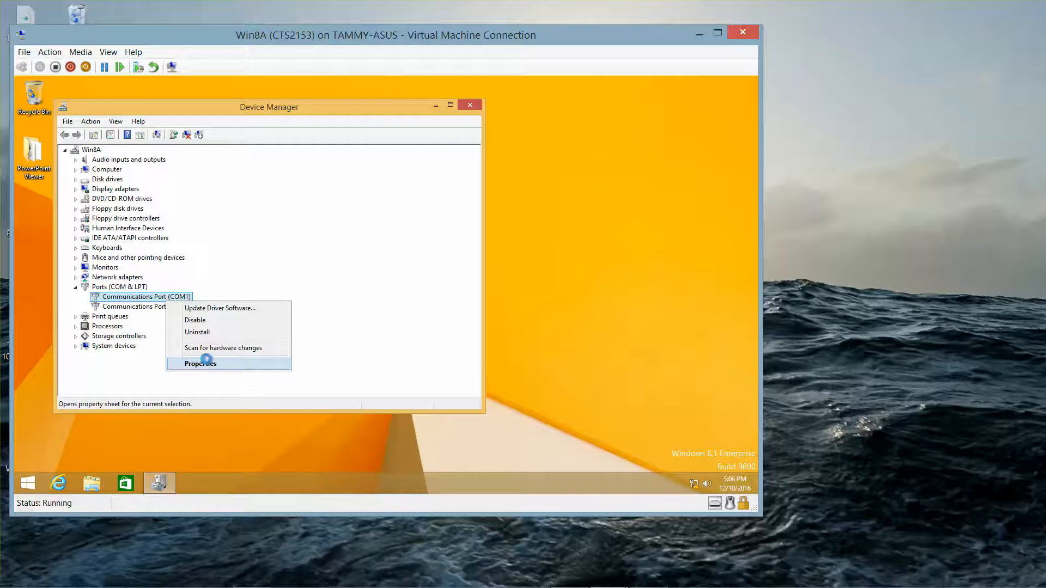
{"action": "left_click", "coordinate": [203, 364]}
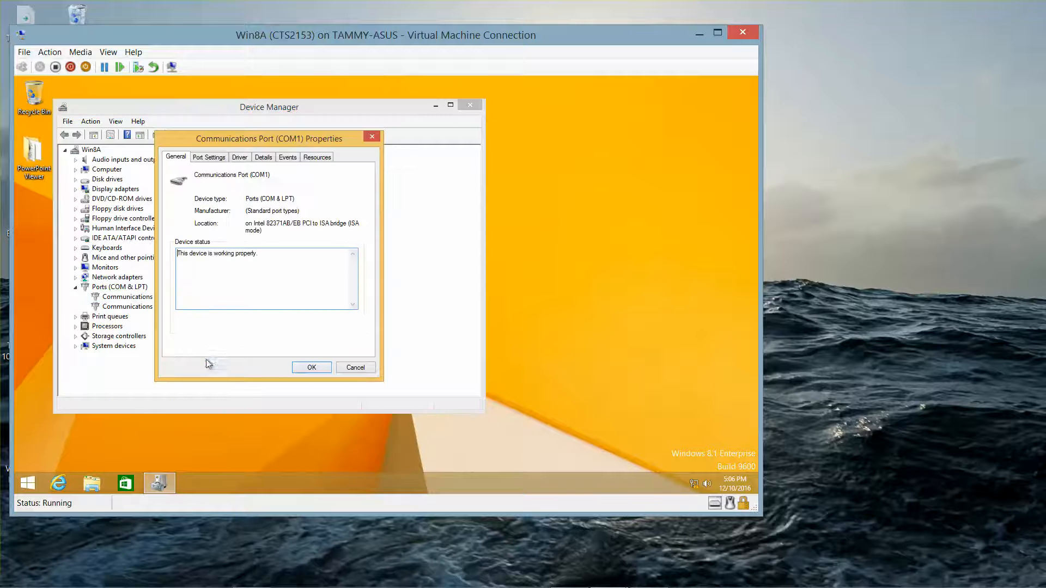
{"action": "left_click", "coordinate": [368, 138]}
{"action": "left_click", "coordinate": [188, 307]}
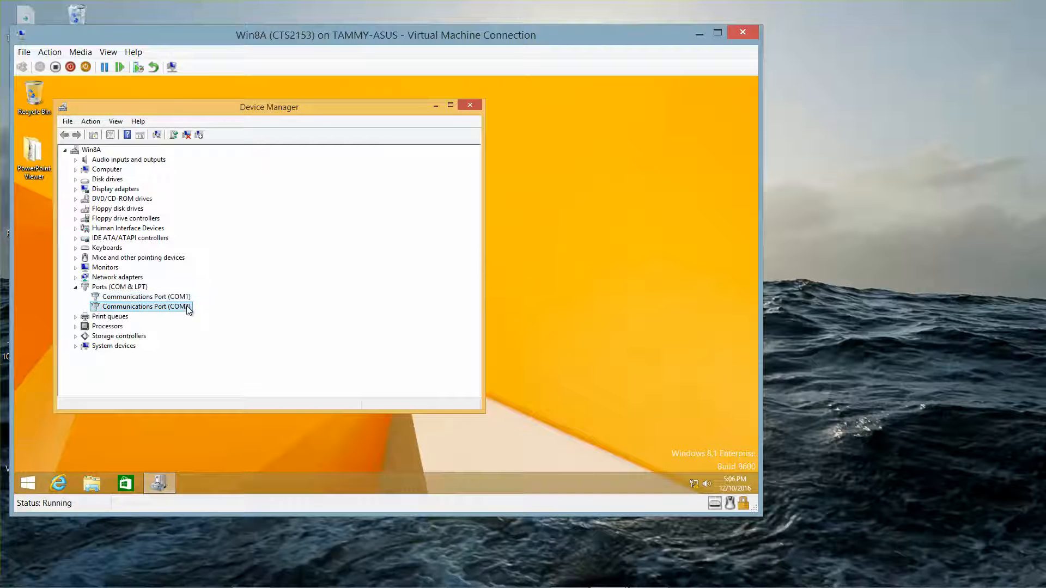
{"action": "right_click", "coordinate": [187, 307]}
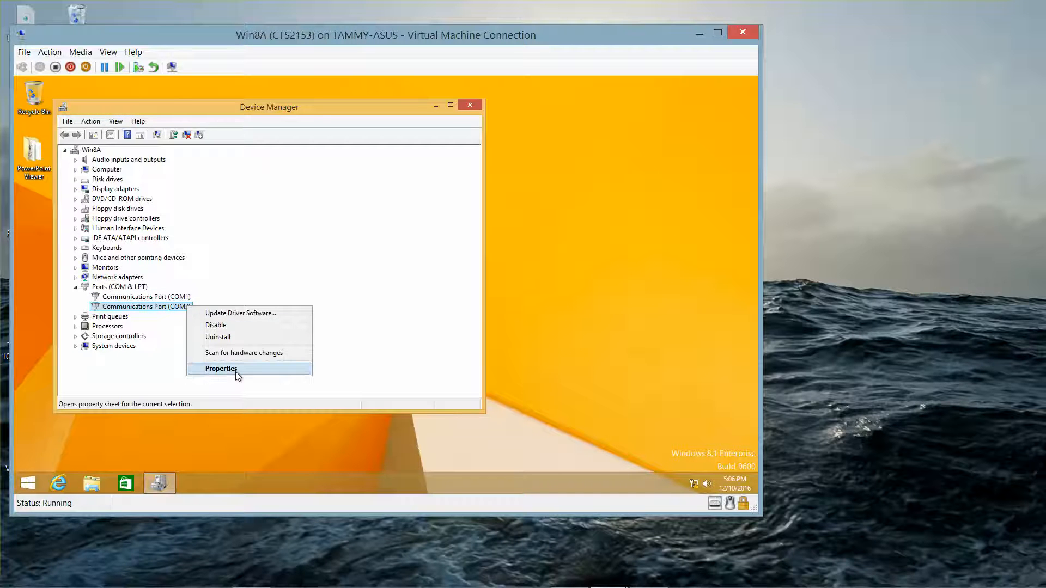
{"action": "left_click", "coordinate": [235, 371]}
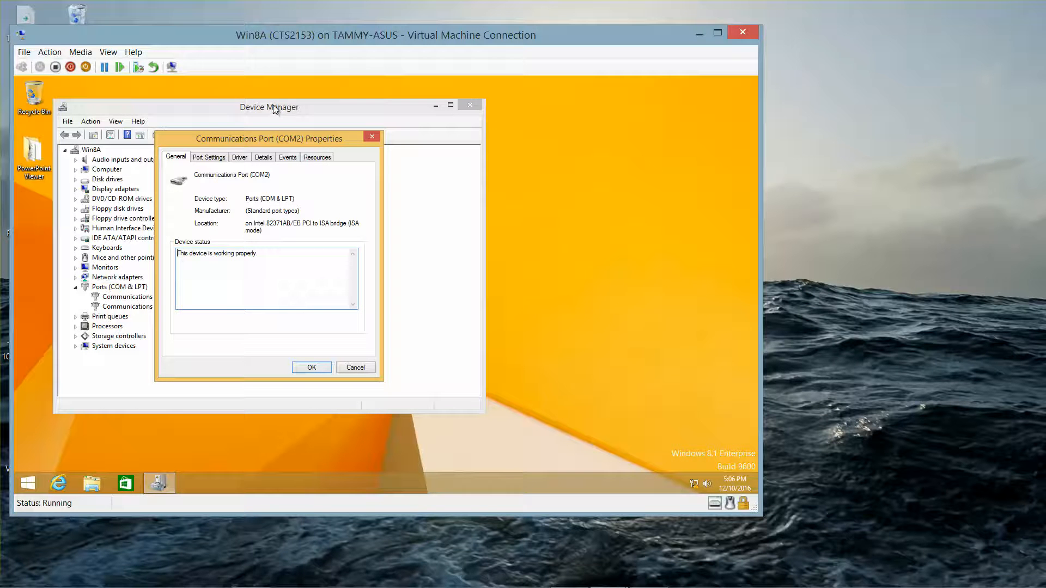
{"action": "left_click", "coordinate": [317, 159]}
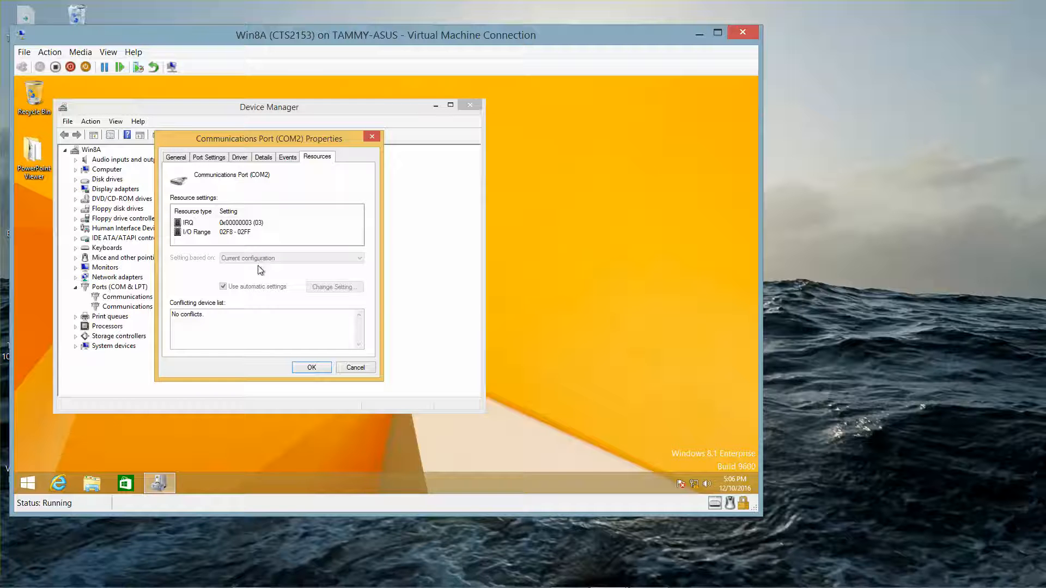
{"action": "left_click", "coordinate": [309, 368]}
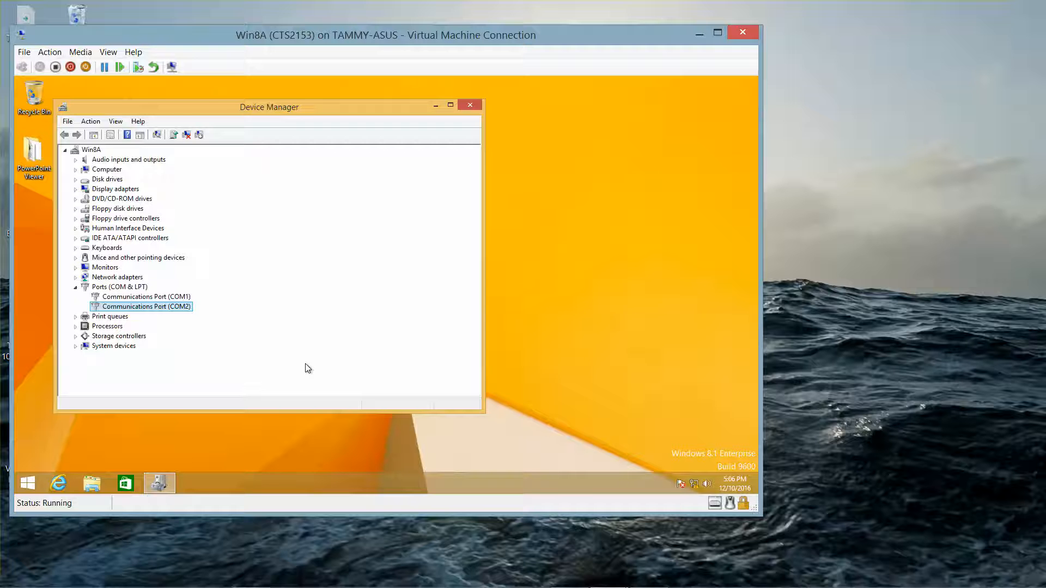
Open the Standard floppy disk controller's Properties on the Resources tab and clear Use automatic settings
{"action": "left_click", "coordinate": [77, 219]}
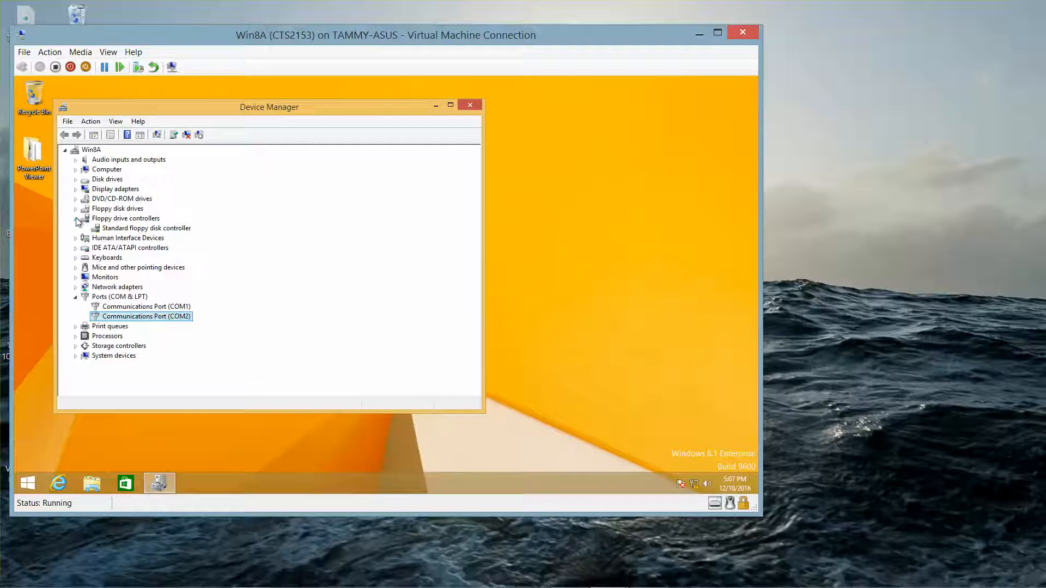
{"action": "right_click", "coordinate": [149, 232]}
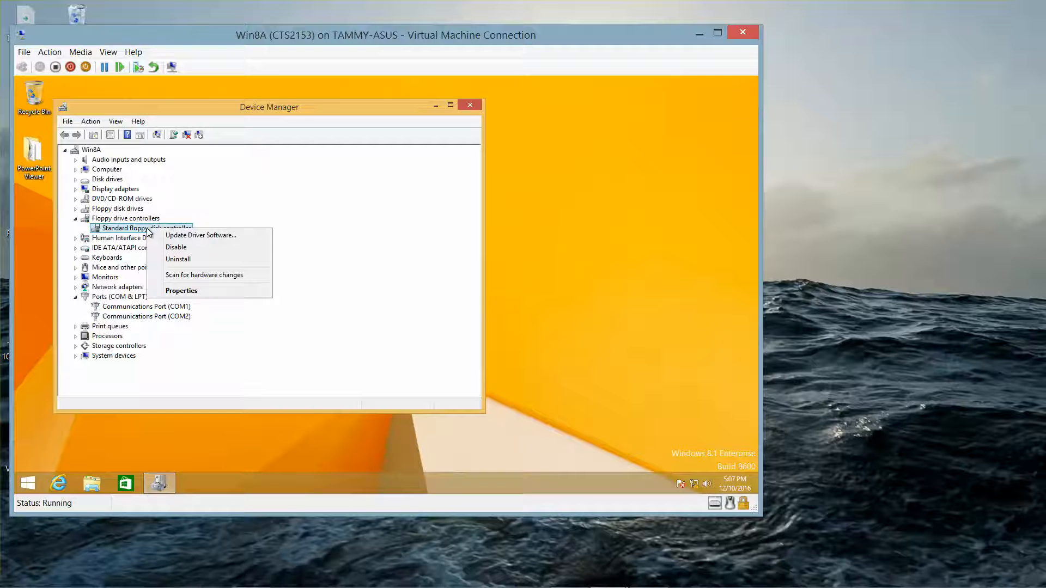
{"action": "left_click", "coordinate": [195, 291]}
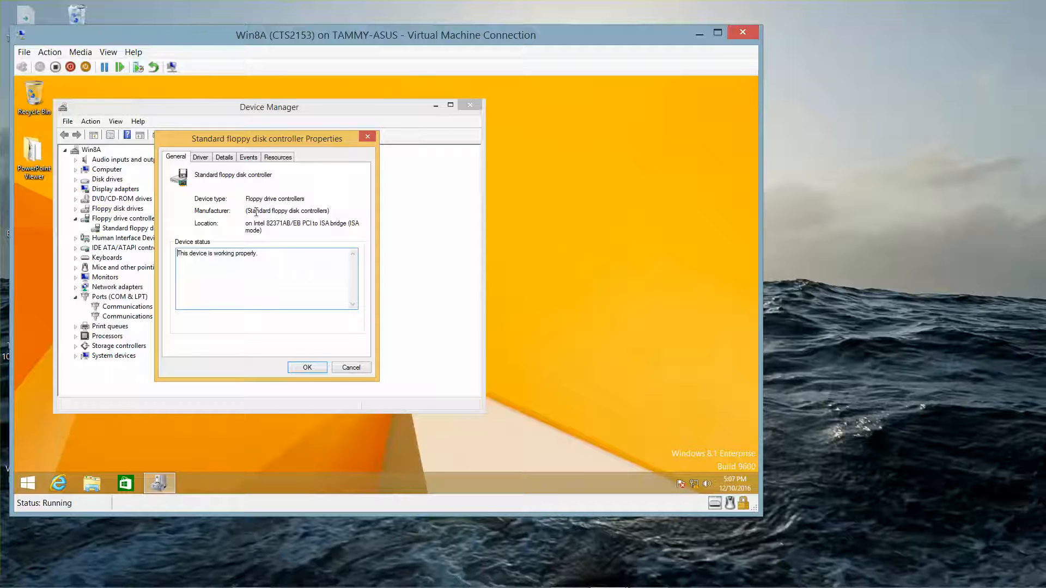
{"action": "left_click", "coordinate": [277, 158]}
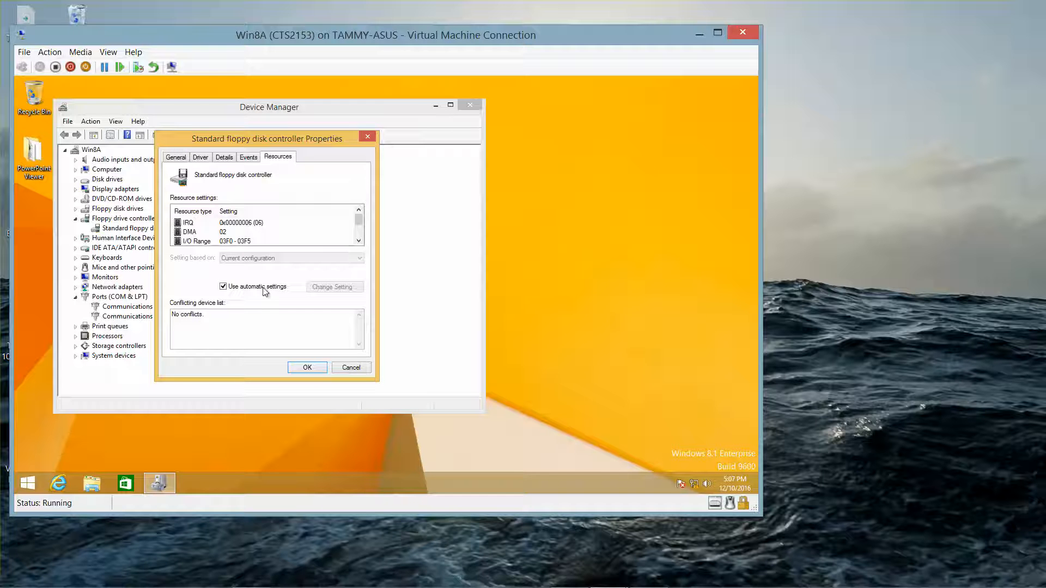
{"action": "left_click", "coordinate": [225, 289]}
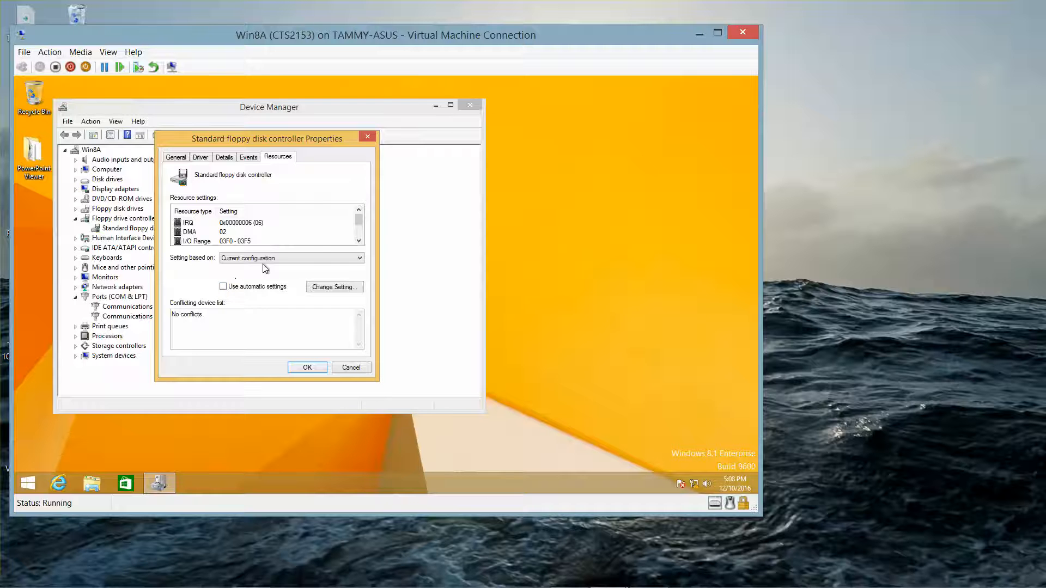
Base the floppy controller's resource settings on Basic configuration 0002
{"action": "left_click", "coordinate": [360, 241]}
{"action": "left_click", "coordinate": [359, 241]}
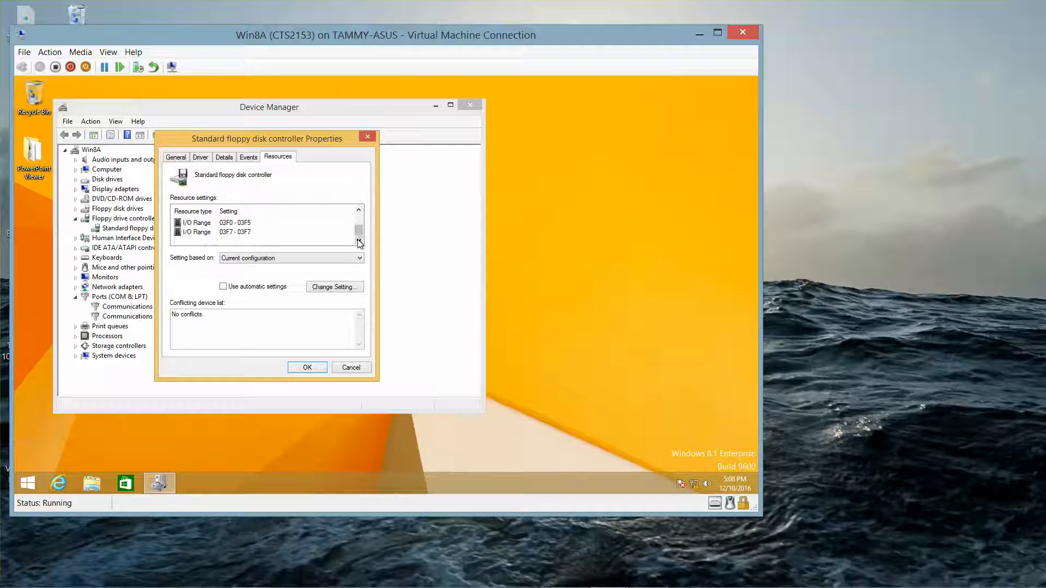
{"action": "left_click", "coordinate": [355, 260]}
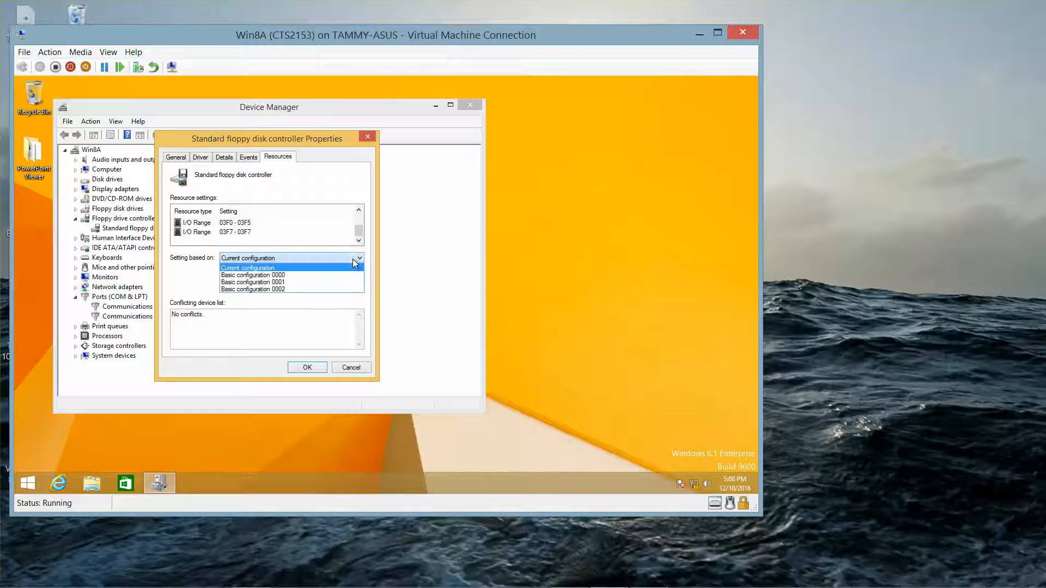
{"action": "left_click", "coordinate": [345, 289]}
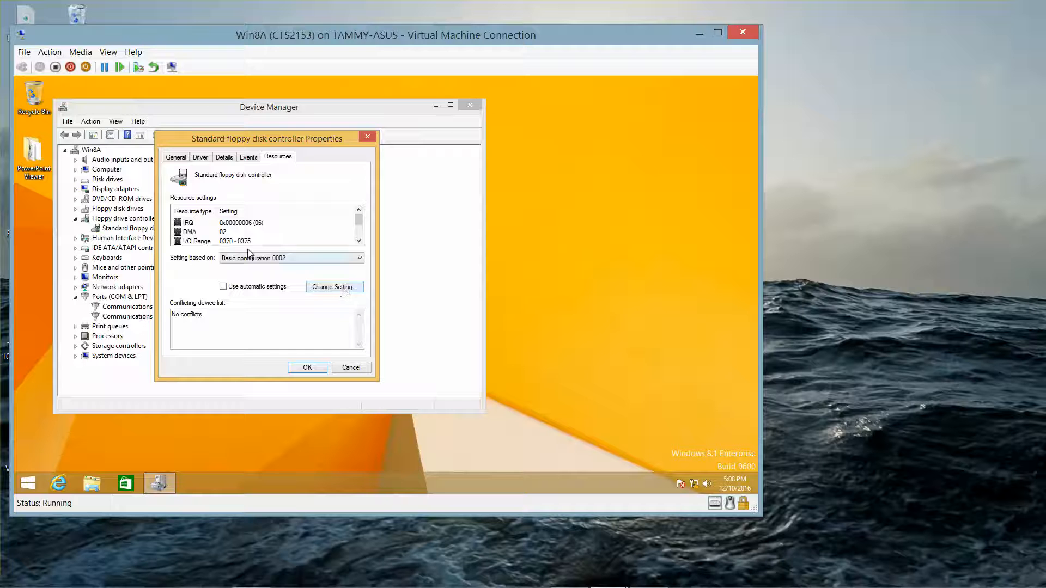
Change the controller's IRQ to 05 and apply the manual resource settings
{"action": "double_click", "coordinate": [199, 227]}
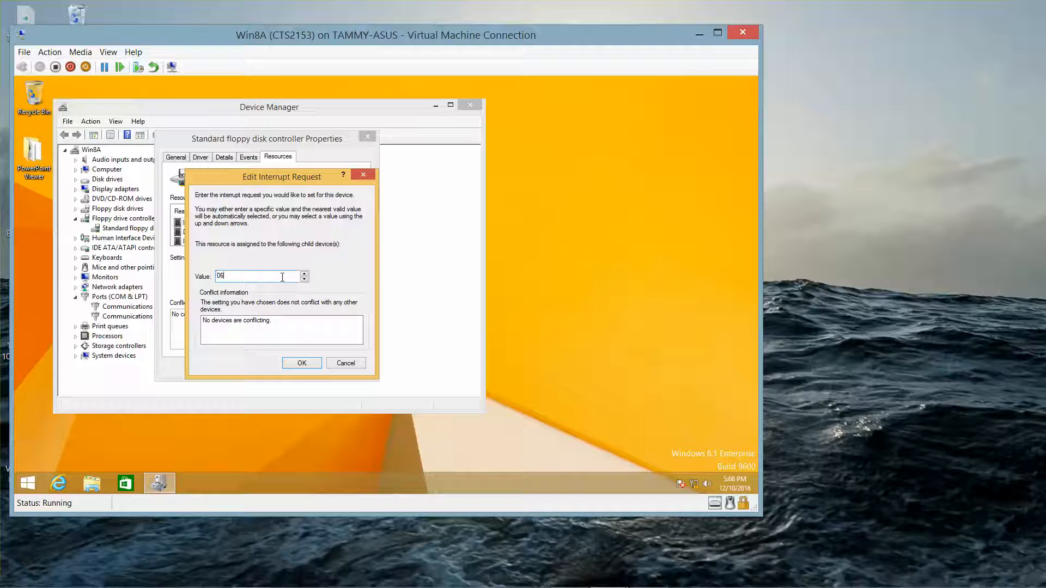
{"action": "key", "text": "BackSpace"}
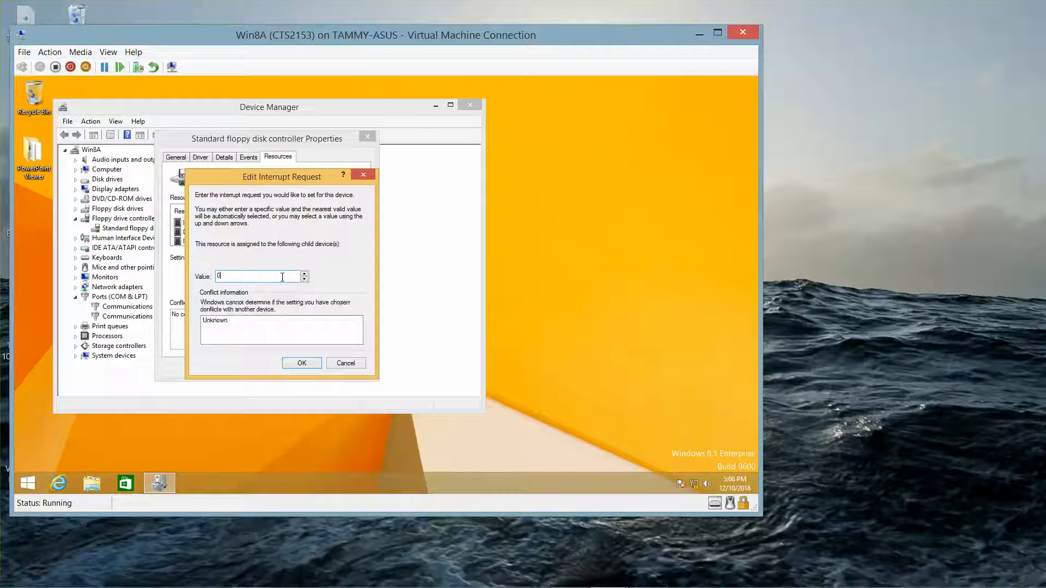
{"action": "type", "text": "5"}
{"action": "left_click", "coordinate": [299, 364]}
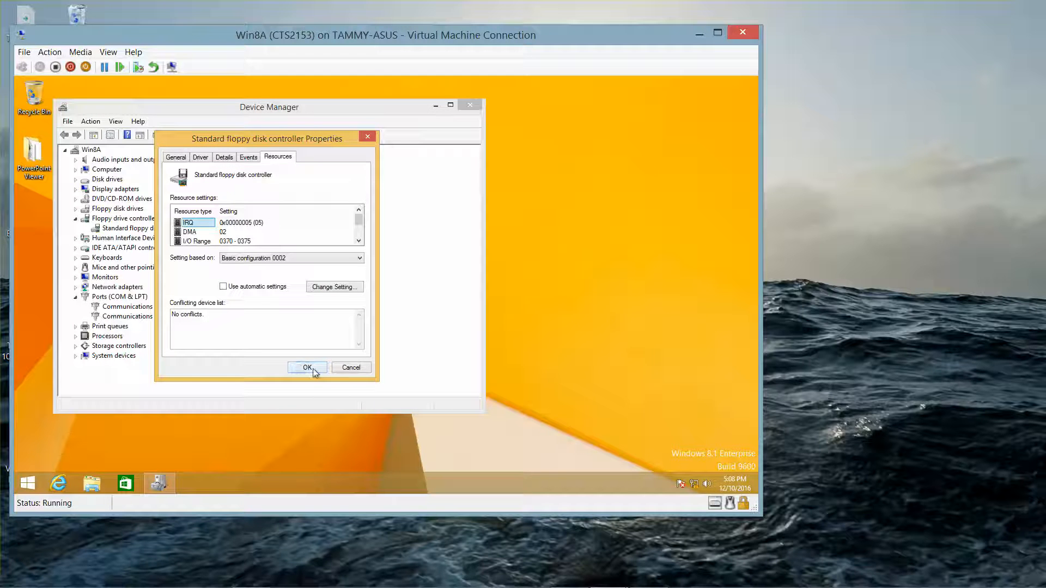
{"action": "left_click", "coordinate": [312, 369]}
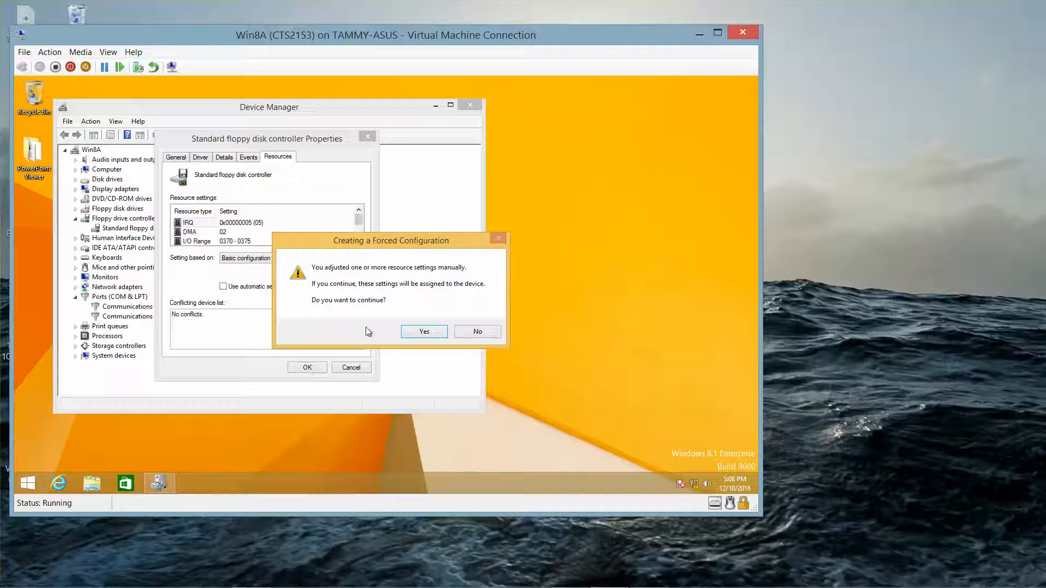
Accept the forced floppy controller configuration and decline restarting for now
{"action": "left_click", "coordinate": [413, 332]}
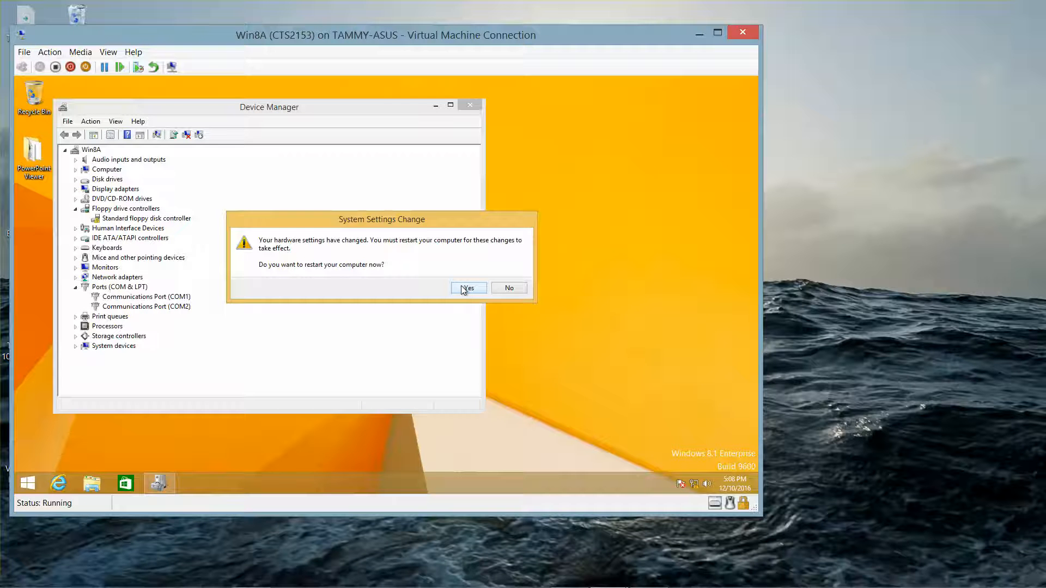
{"action": "left_click", "coordinate": [508, 288]}
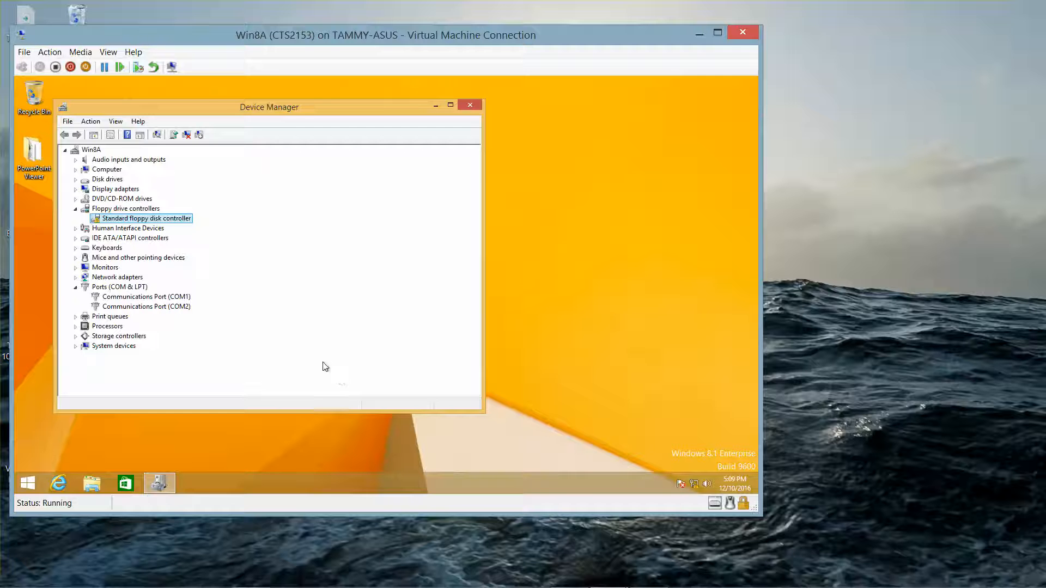
Reopen the floppy controller's Resources tab, recheck Use automatic settings, and save with OK
{"action": "double_click", "coordinate": [184, 219]}
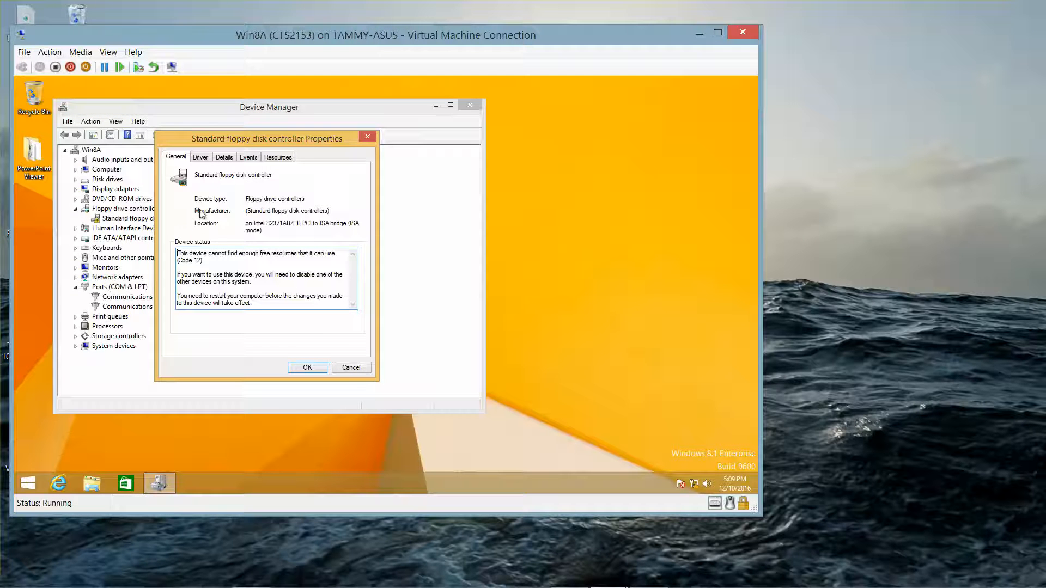
{"action": "left_click", "coordinate": [277, 157]}
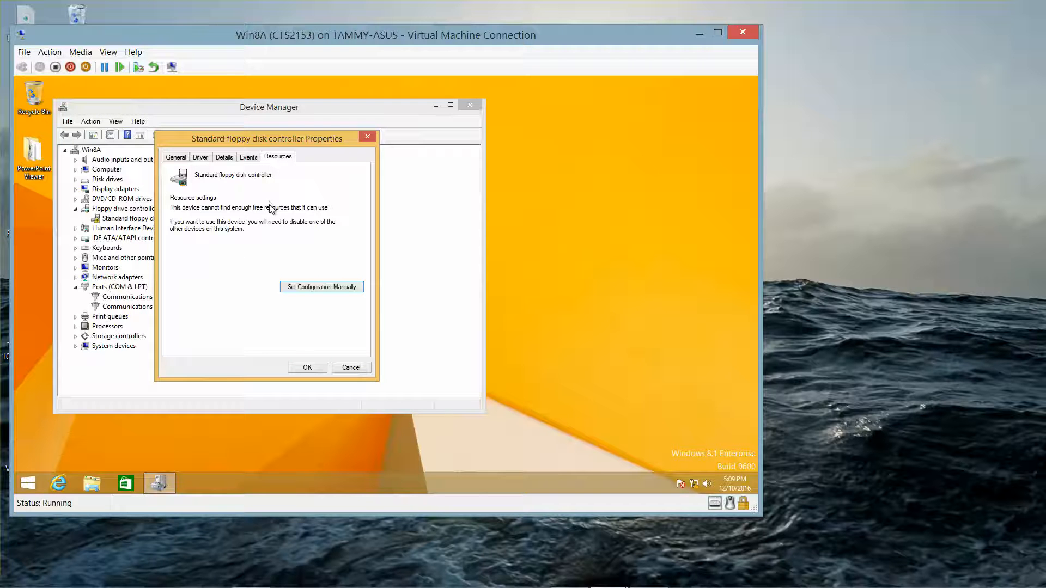
{"action": "left_click", "coordinate": [322, 287]}
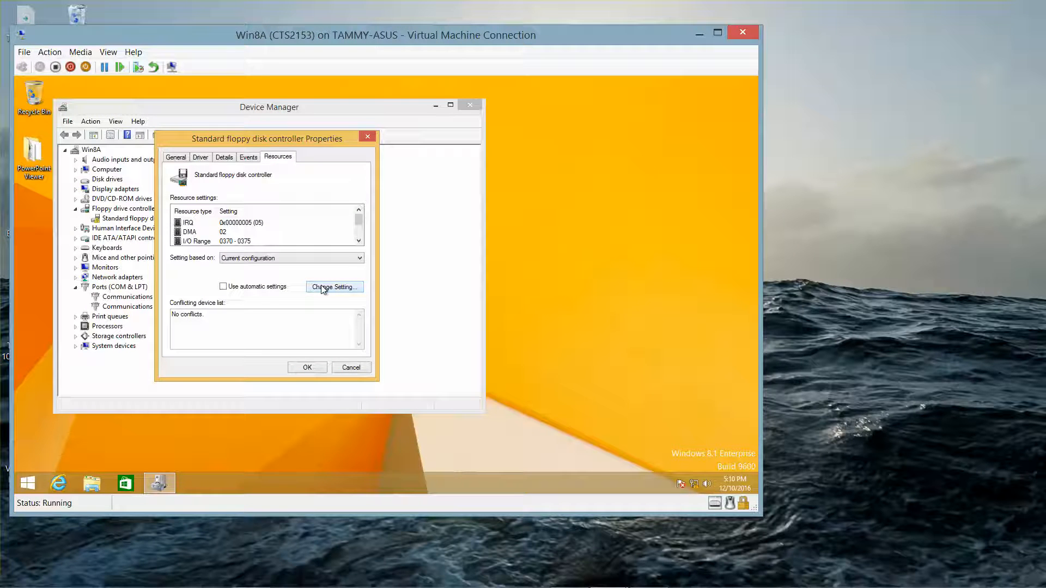
{"action": "left_click", "coordinate": [223, 287]}
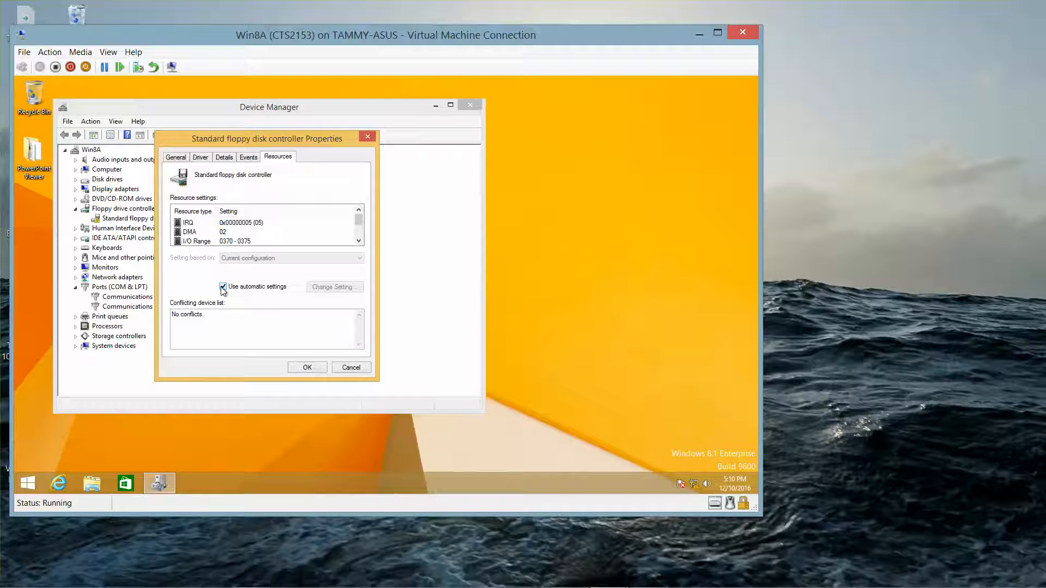
{"action": "left_click", "coordinate": [305, 367]}
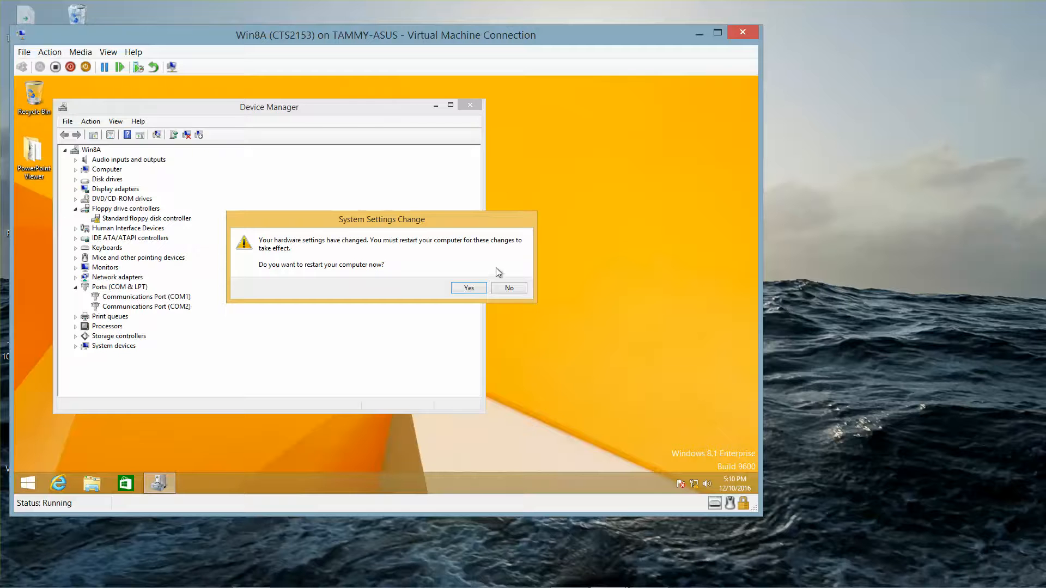
Confirm the restart and choose Windows 8.1 at the boot menu
{"action": "left_click", "coordinate": [476, 289]}
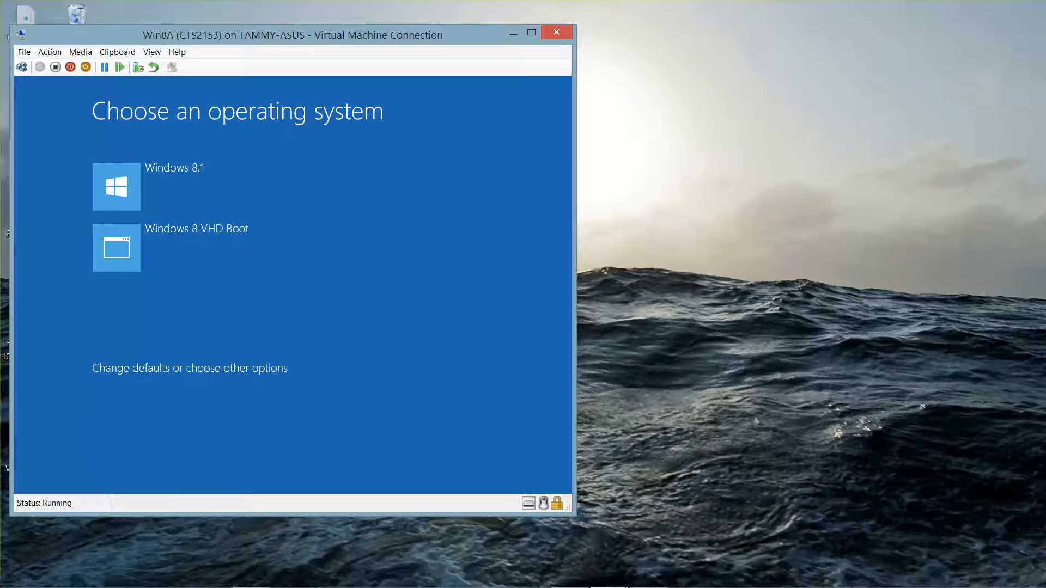
{"action": "left_click", "coordinate": [207, 214]}
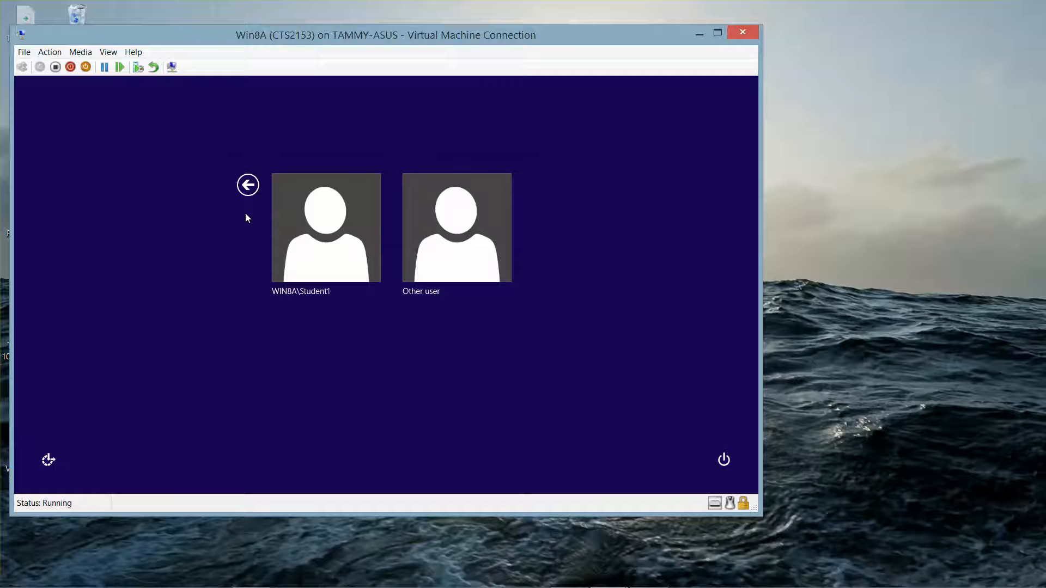
Sign in as Other user with the domain administrator user name and its password
{"action": "left_click", "coordinate": [410, 241]}
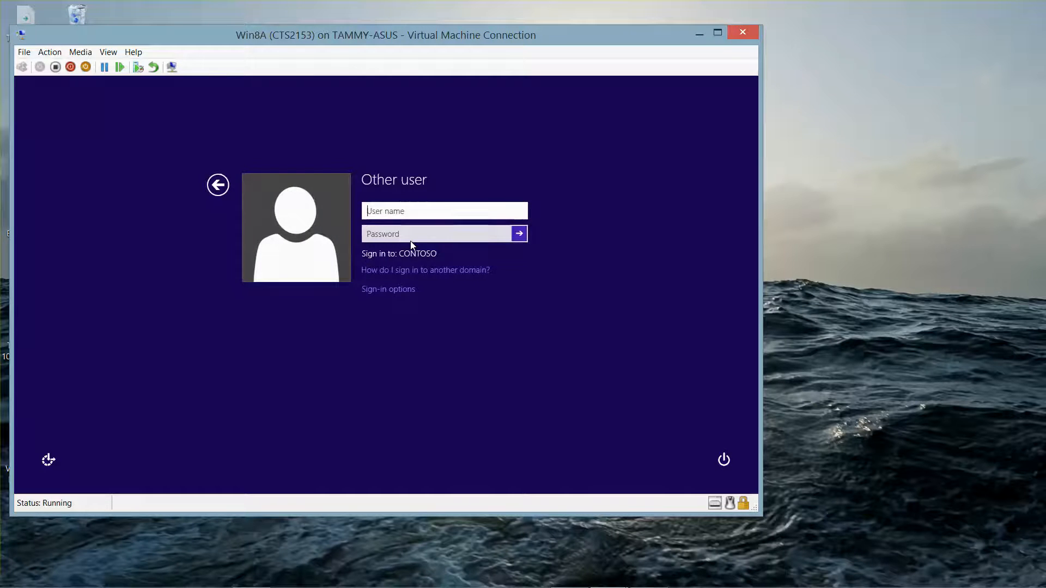
{"action": "type", "text": "contoso\\administ"}
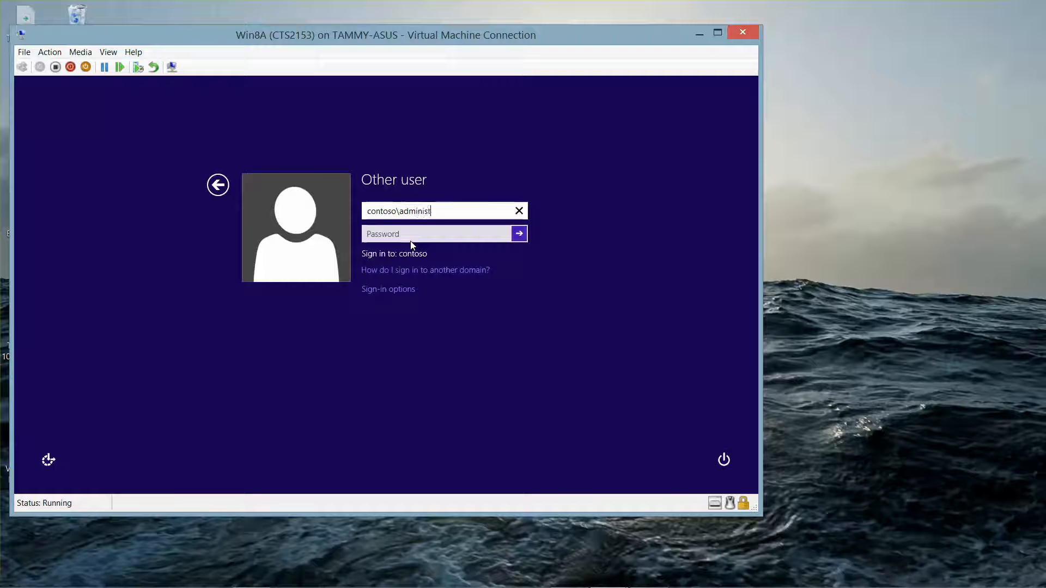
{"action": "type", "text": "rator"}
{"action": "key", "text": "Tab"}
{"action": "type", "text": "Pa"}
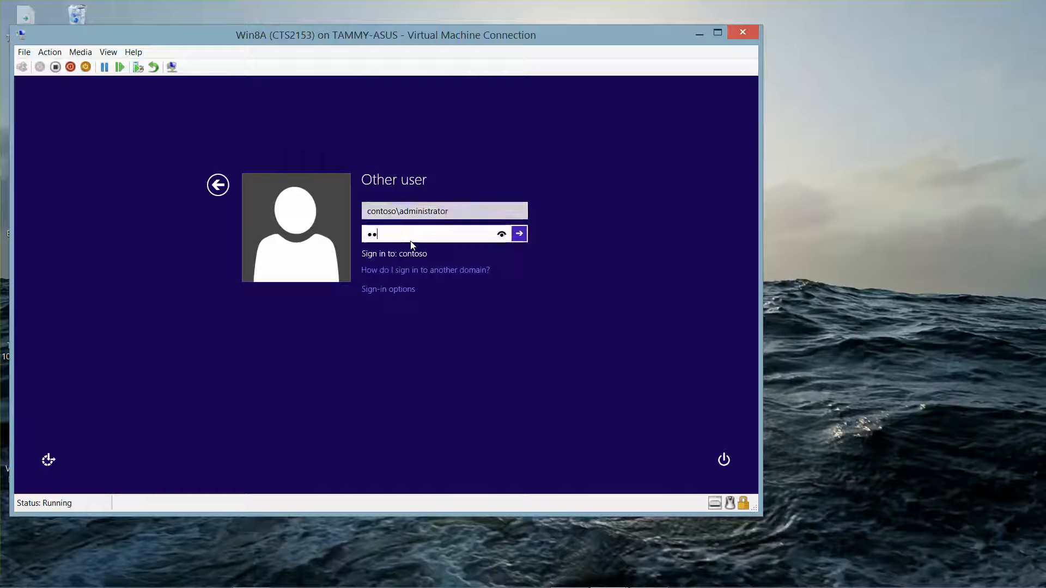
{"action": "type", "text": "$$w0rd"}
{"action": "key", "text": "Return"}
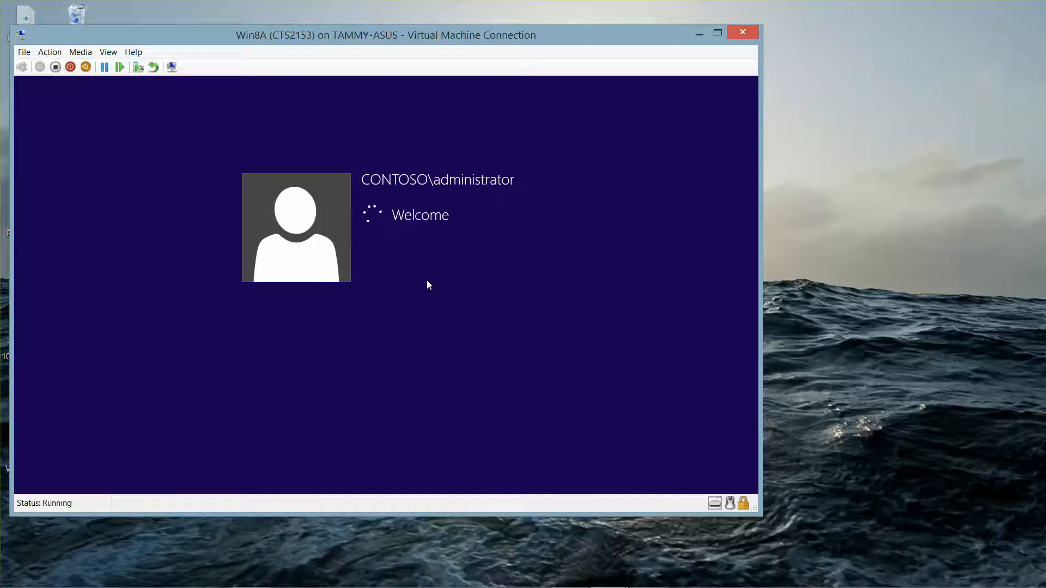
{"action": "mouse_move", "coordinate": [625, 586]}
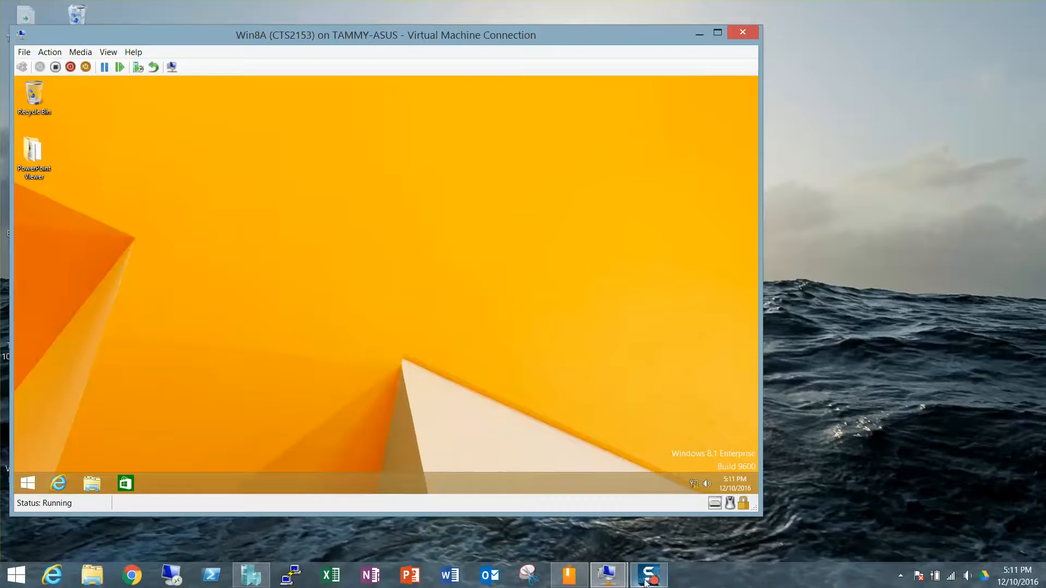
Relaunch Device Manager and run Scan for hardware changes on the Win8A computer node
{"action": "right_click", "coordinate": [33, 482]}
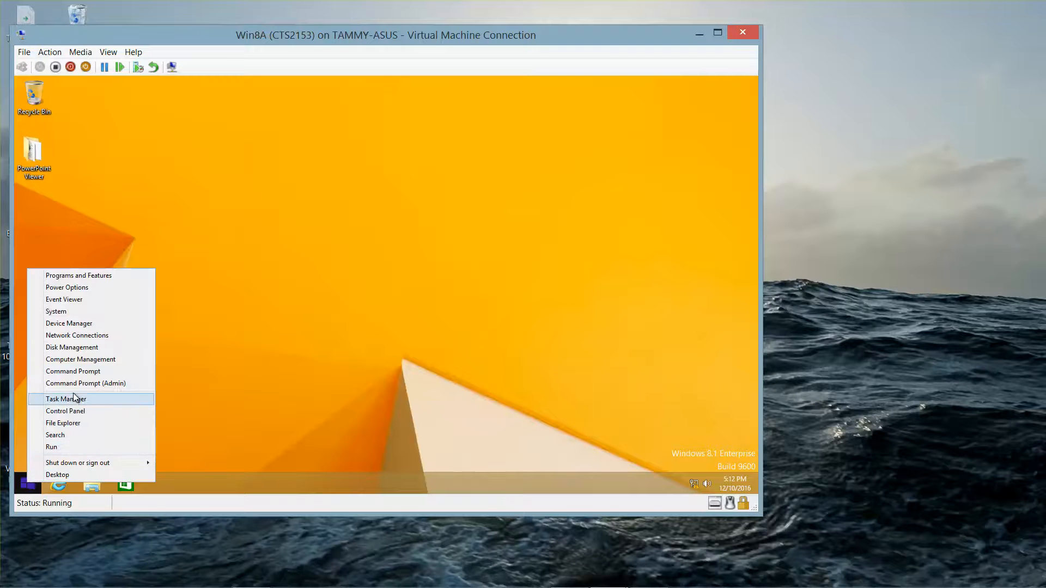
{"action": "left_click", "coordinate": [75, 325]}
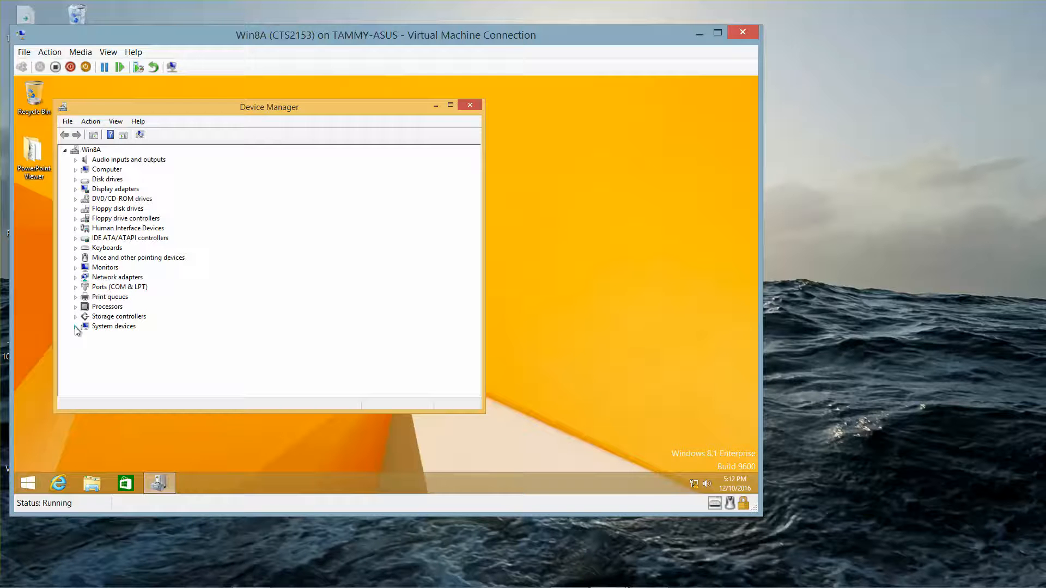
{"action": "right_click", "coordinate": [92, 153]}
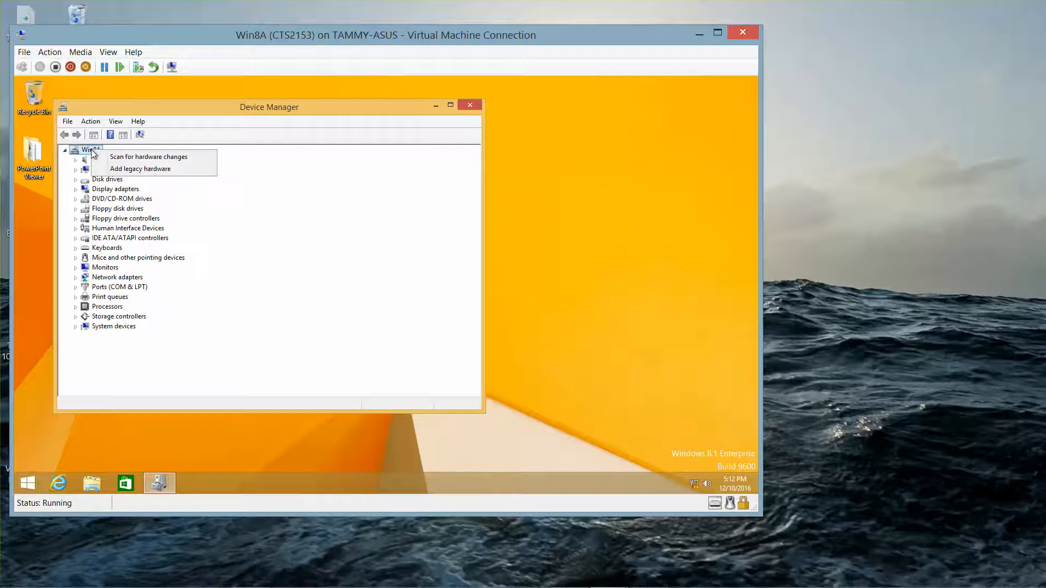
{"action": "left_click", "coordinate": [119, 157]}
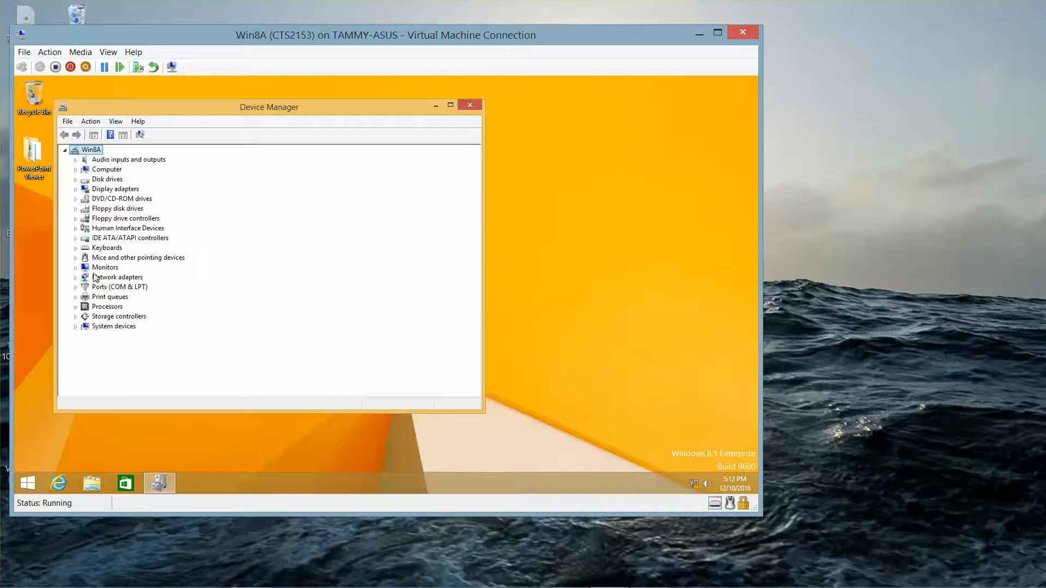
Under Ports (COM & LPT), run an automatic driver search for COM2, which reports the best driver already installed
{"action": "left_click", "coordinate": [74, 288]}
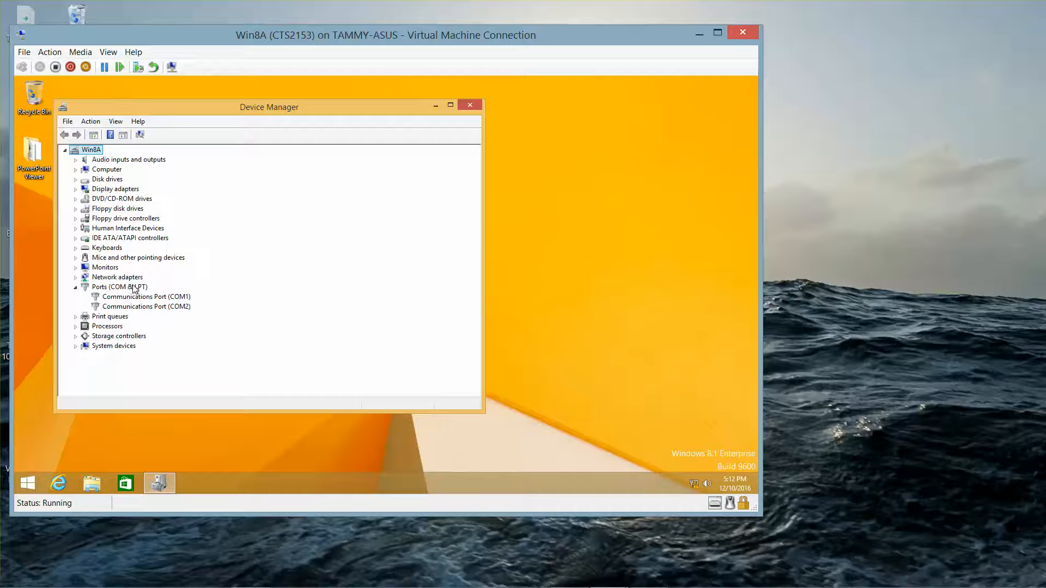
{"action": "right_click", "coordinate": [161, 306]}
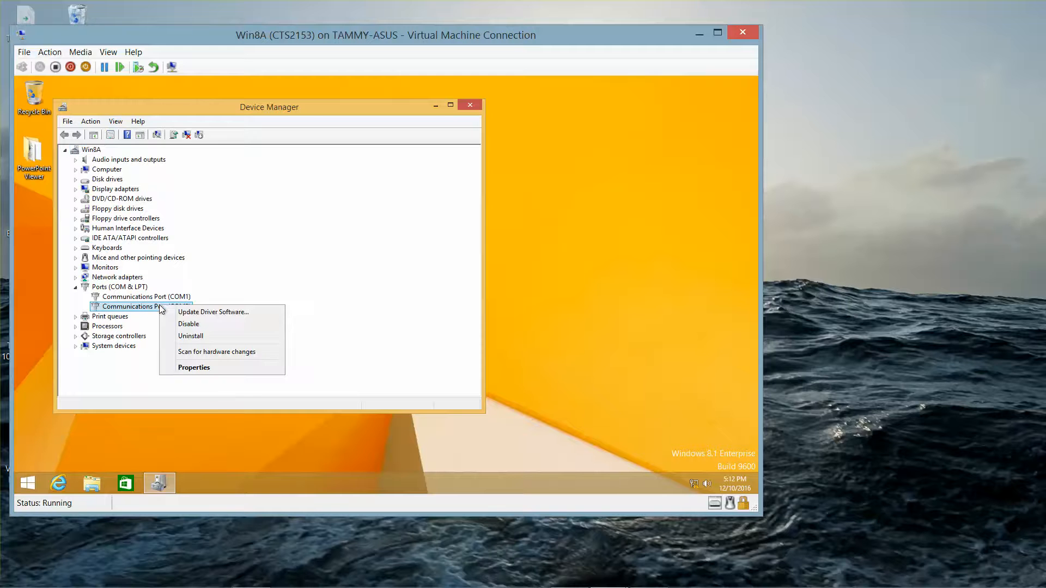
{"action": "left_click", "coordinate": [193, 314]}
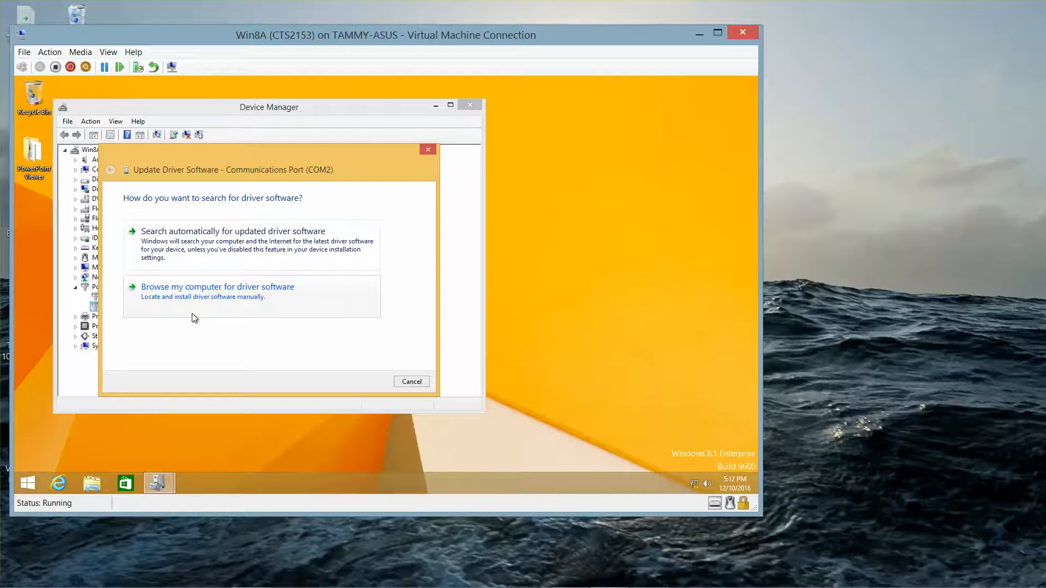
{"action": "left_click", "coordinate": [195, 243]}
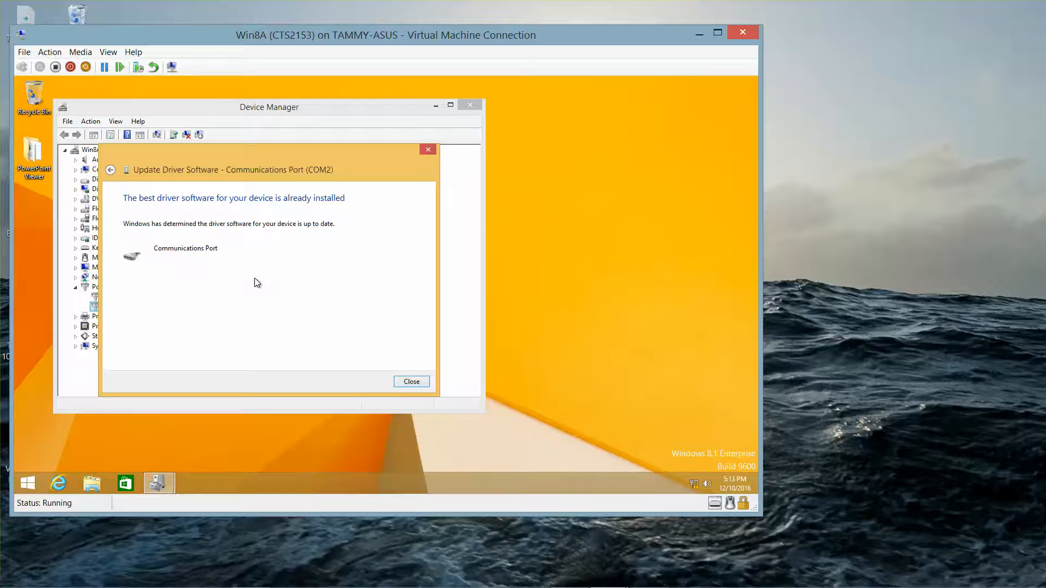
{"action": "left_click", "coordinate": [397, 382]}
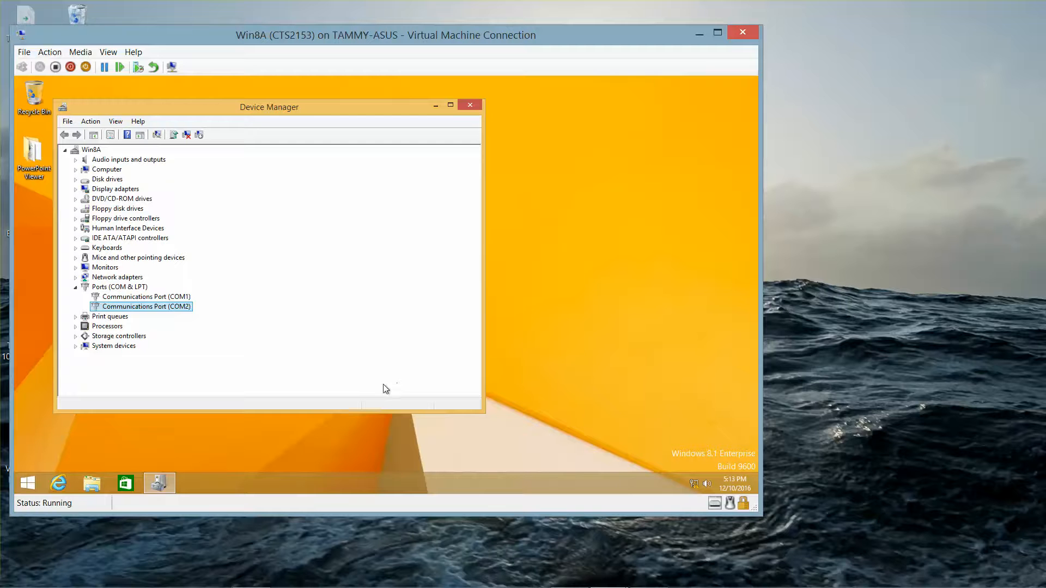
From COM2's Properties Driver tab, start Update Driver and choose Browse my computer for driver software
{"action": "right_click", "coordinate": [167, 308]}
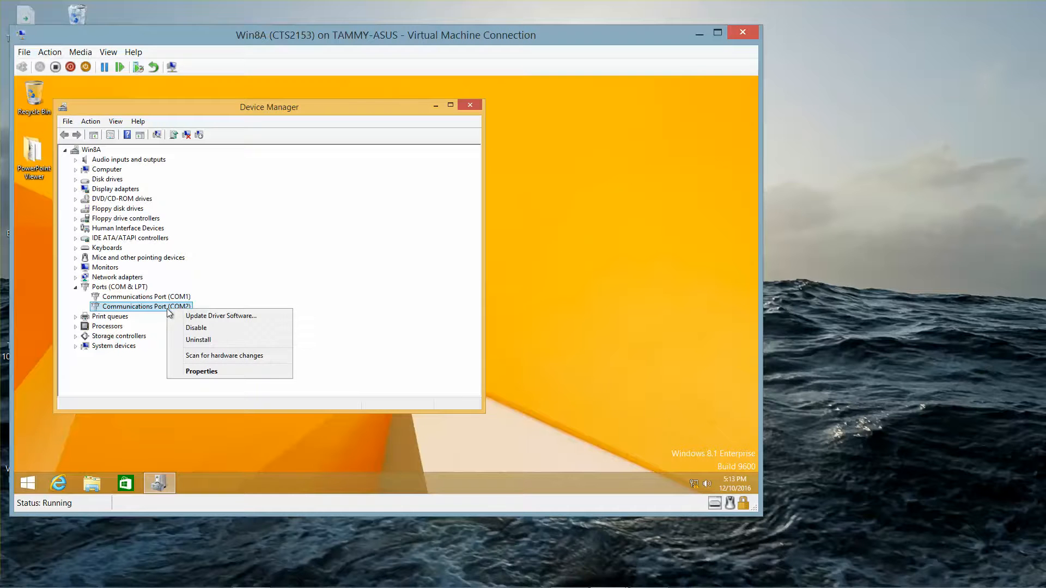
{"action": "left_click", "coordinate": [226, 374]}
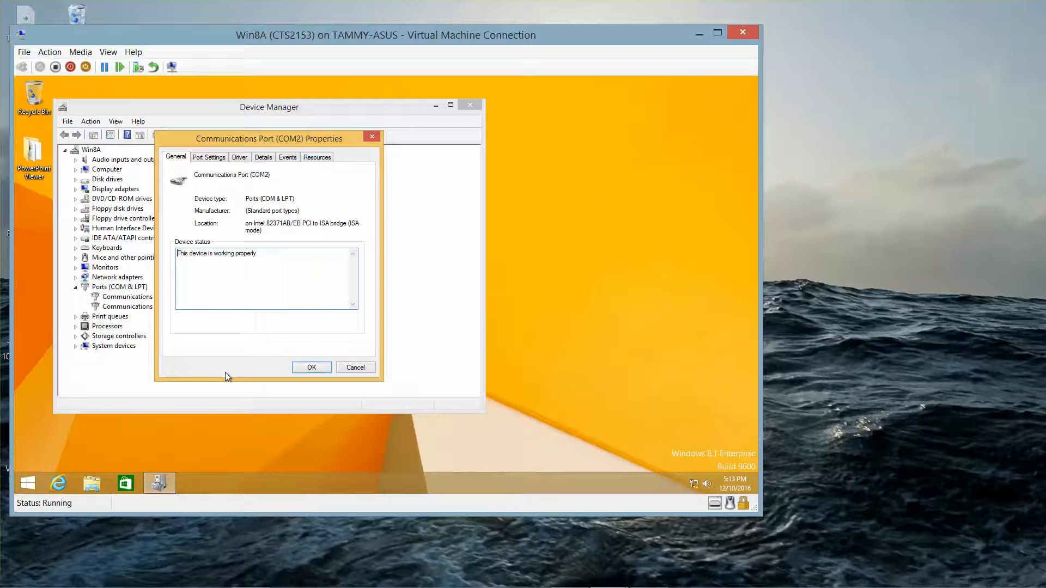
{"action": "left_click", "coordinate": [240, 159]}
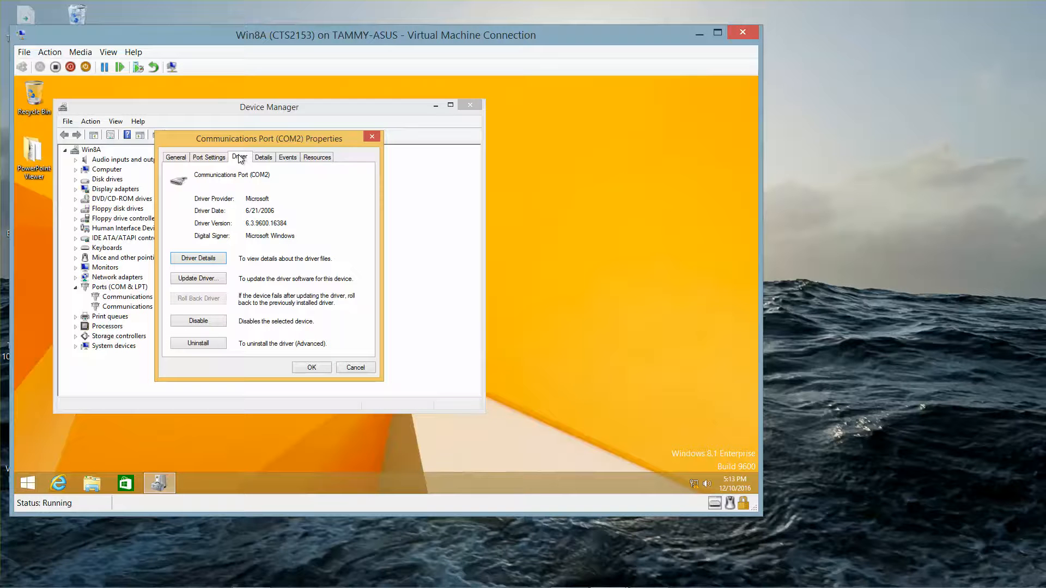
{"action": "left_click", "coordinate": [199, 278]}
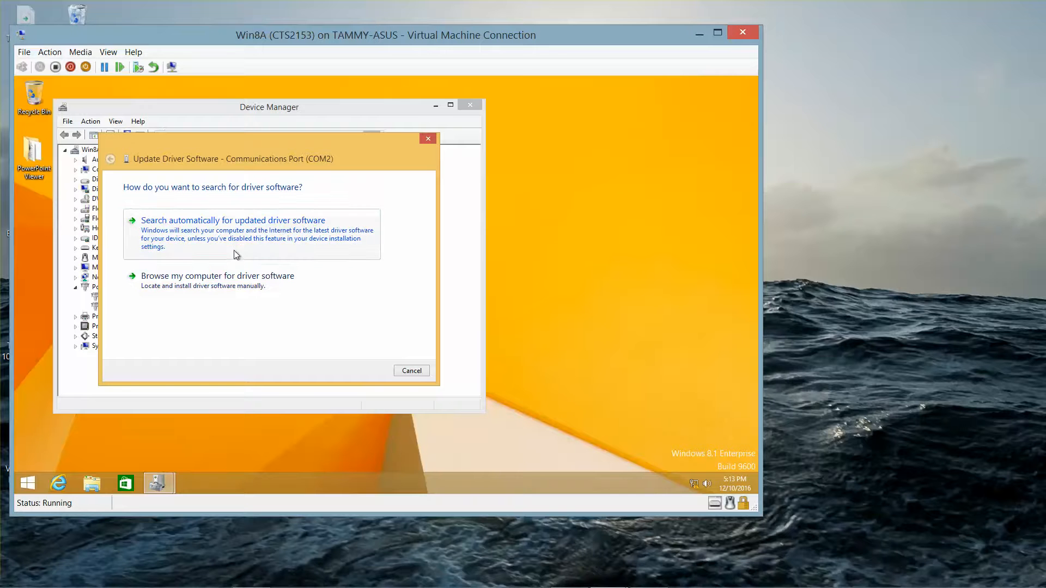
{"action": "left_click", "coordinate": [233, 278]}
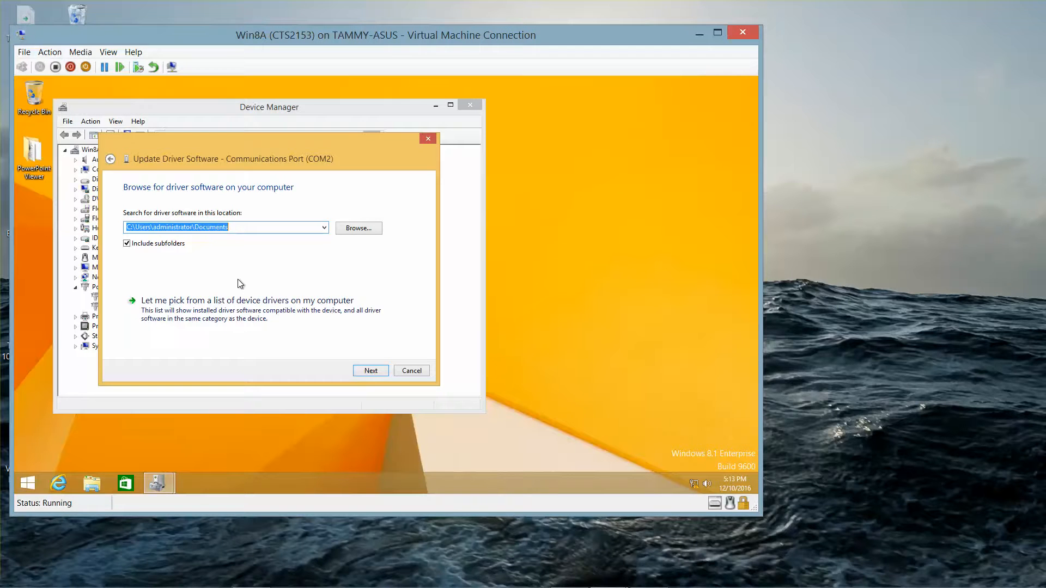
Pick the driver from a list and clear Show compatible hardware to list all port drivers
{"action": "left_click", "coordinate": [230, 303]}
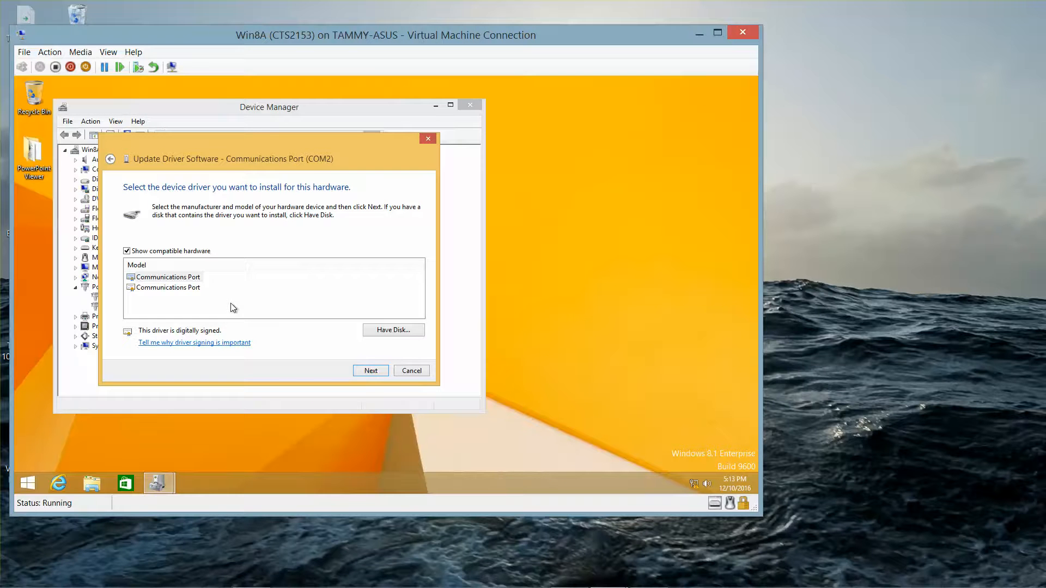
{"action": "left_click", "coordinate": [130, 254]}
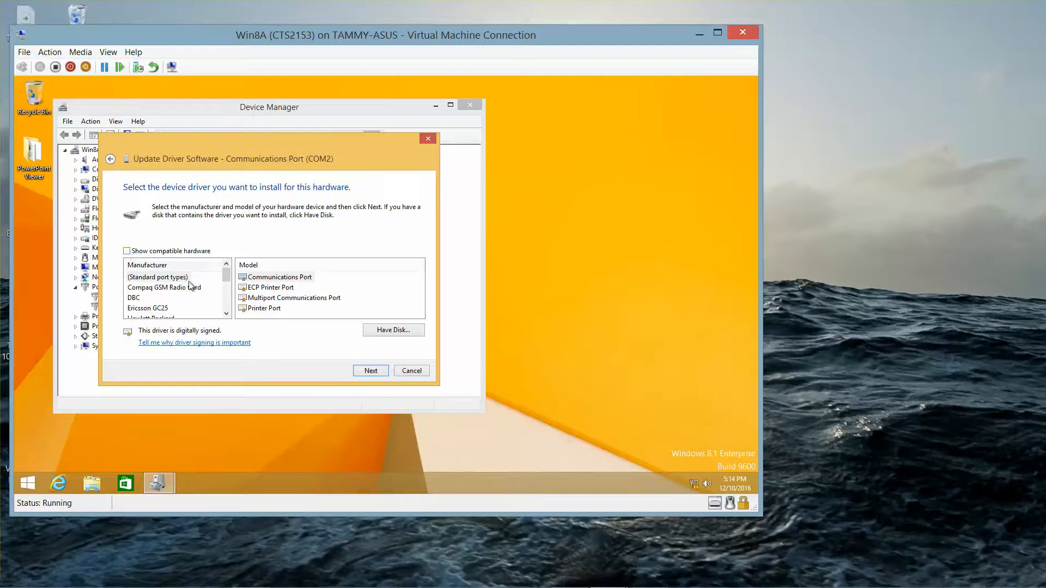
{"action": "left_click", "coordinate": [226, 314]}
{"action": "left_click", "coordinate": [226, 315]}
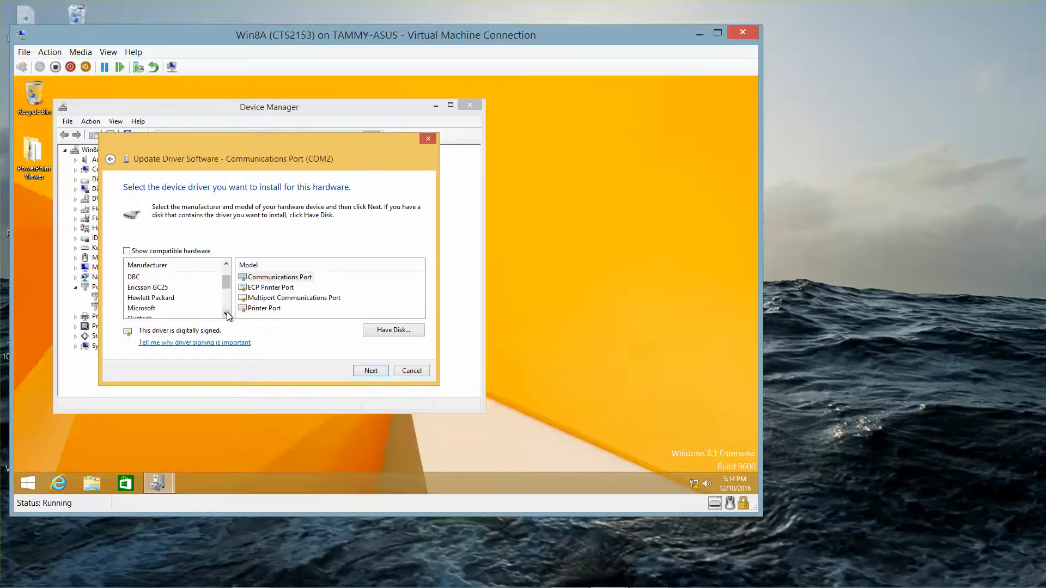
{"action": "left_click", "coordinate": [226, 315]}
{"action": "left_click", "coordinate": [226, 314]}
{"action": "left_click", "coordinate": [227, 314]}
{"action": "left_click", "coordinate": [226, 315]}
{"action": "left_click", "coordinate": [227, 314]}
{"action": "left_click", "coordinate": [227, 314]}
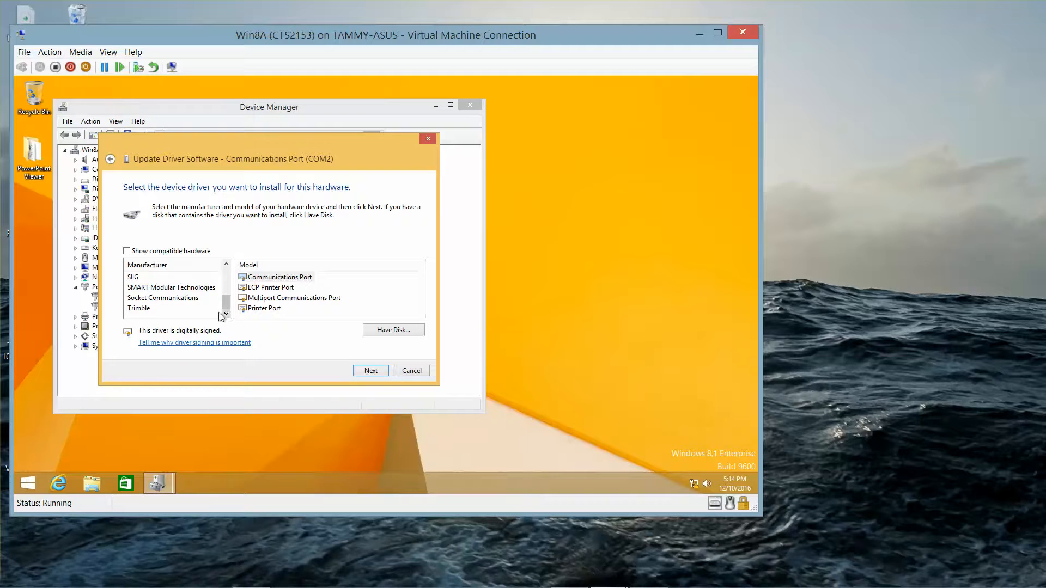
Select Trimble's PCMCIA GPS Adapter (Rev. B) driver and continue with its installation
{"action": "left_click", "coordinate": [153, 308]}
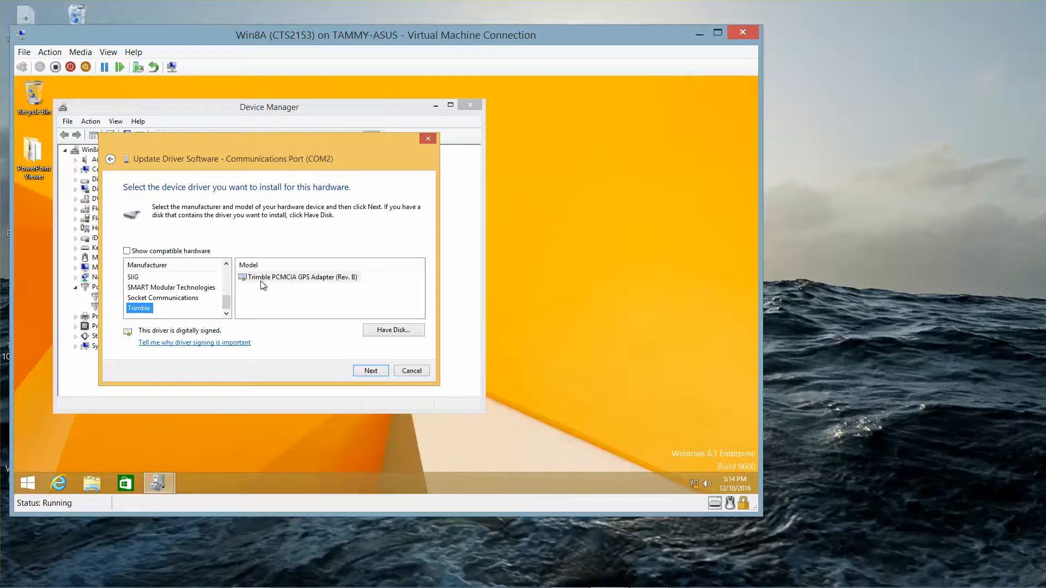
{"action": "left_click", "coordinate": [296, 279]}
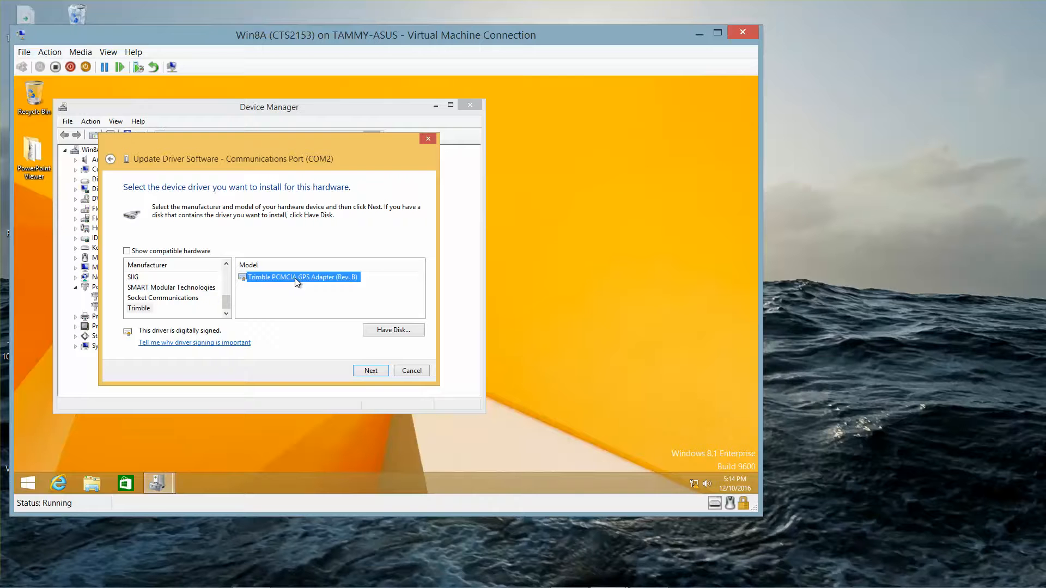
{"action": "left_click", "coordinate": [370, 371]}
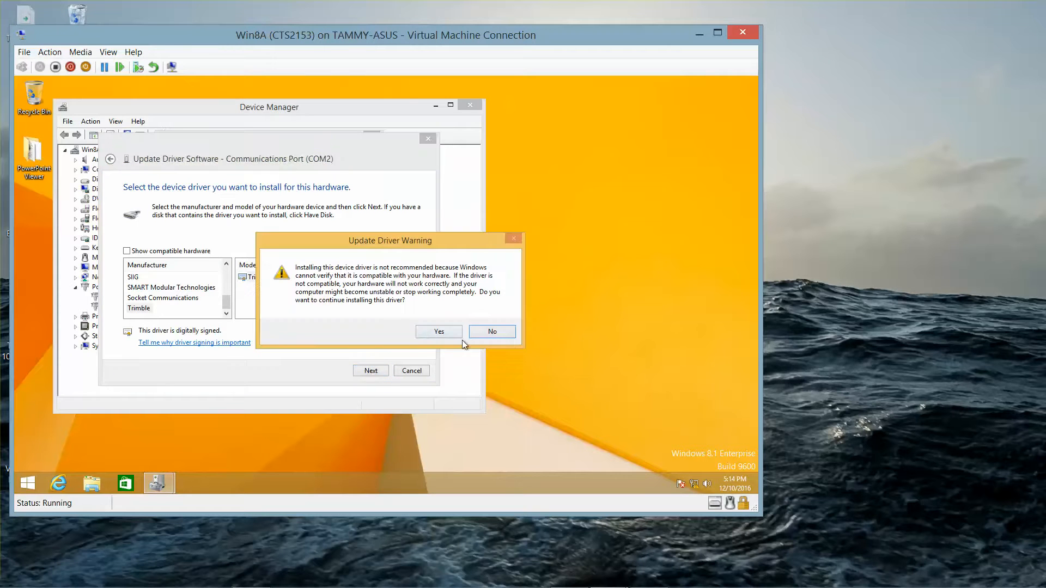
Accept the Update Driver Warning to install the Trimble GPS Adapter driver, then close the wizard and COM2 Properties
{"action": "left_click", "coordinate": [450, 331]}
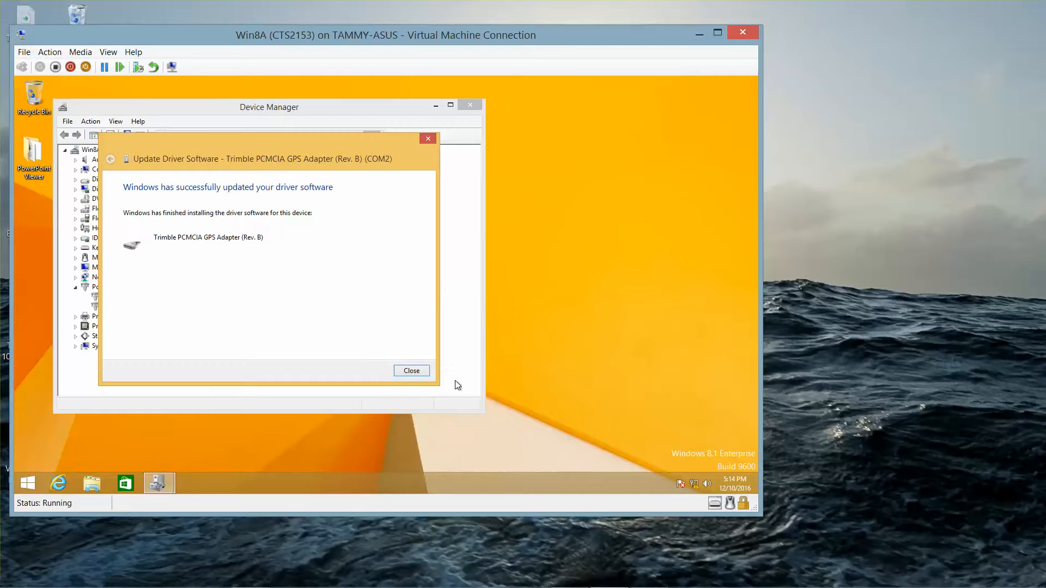
{"action": "left_click", "coordinate": [422, 373]}
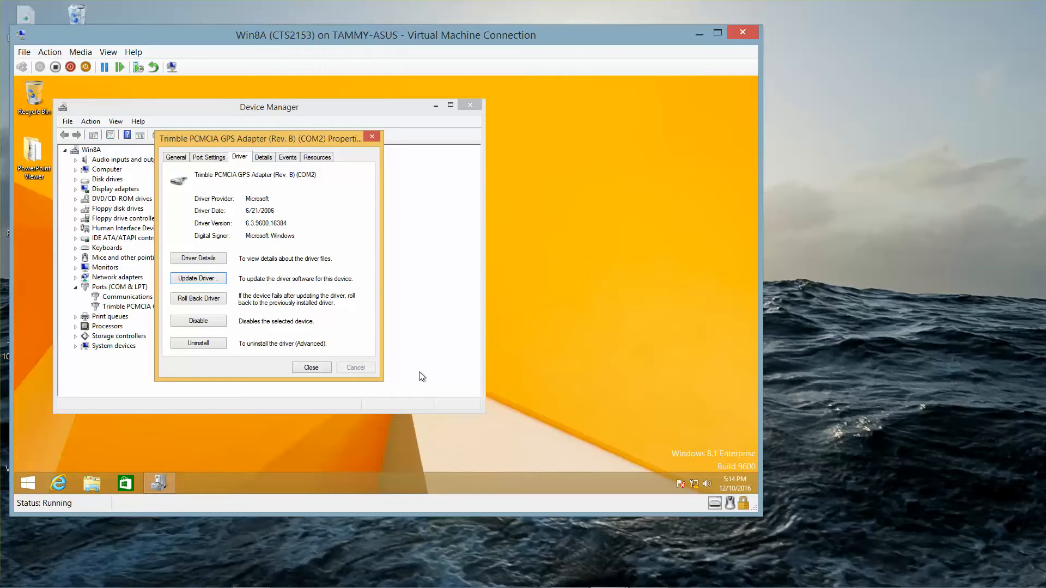
{"action": "left_click", "coordinate": [319, 368]}
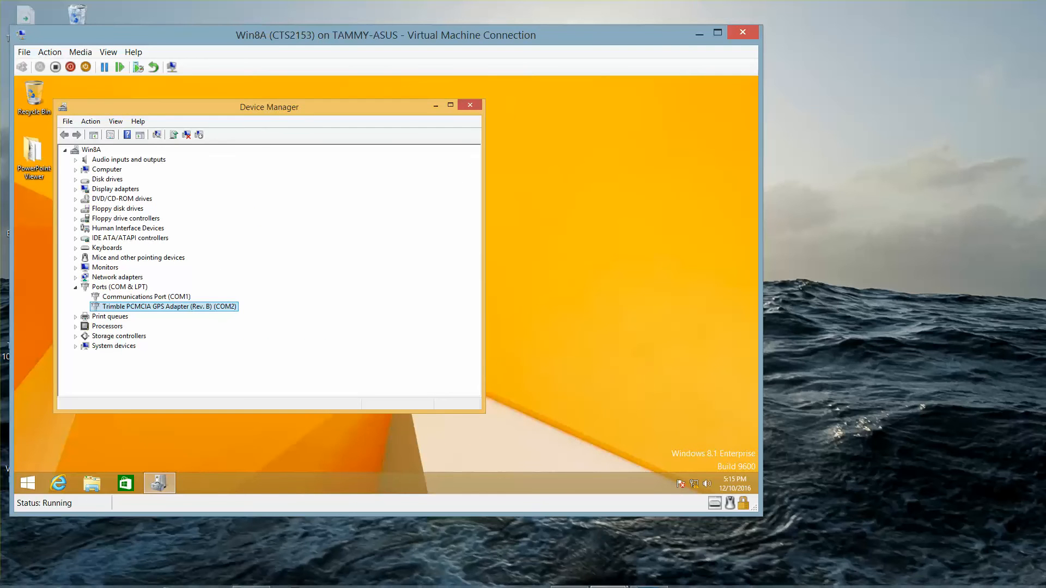